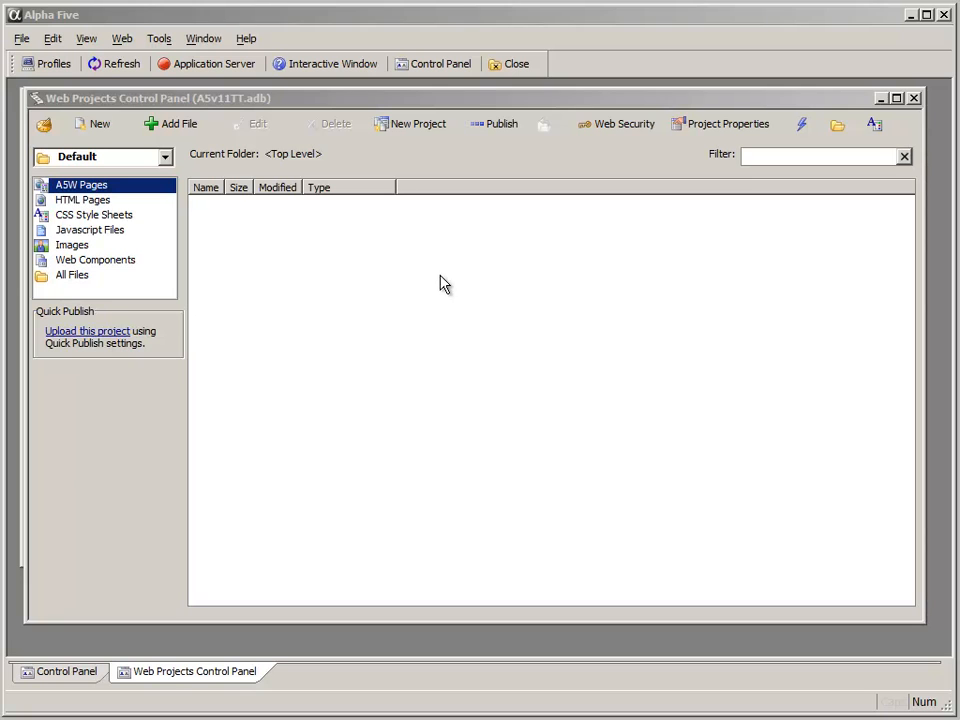
Start a new web component of the Grid type in the web project
{"action": "left_click", "coordinate": [306, 104]}
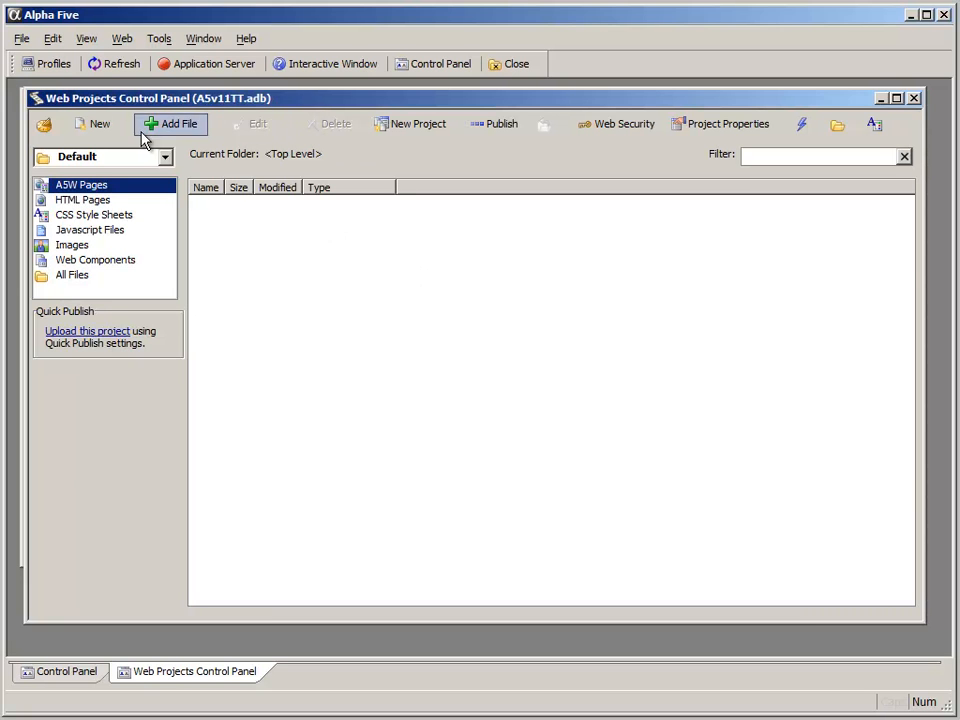
{"action": "left_click", "coordinate": [100, 125]}
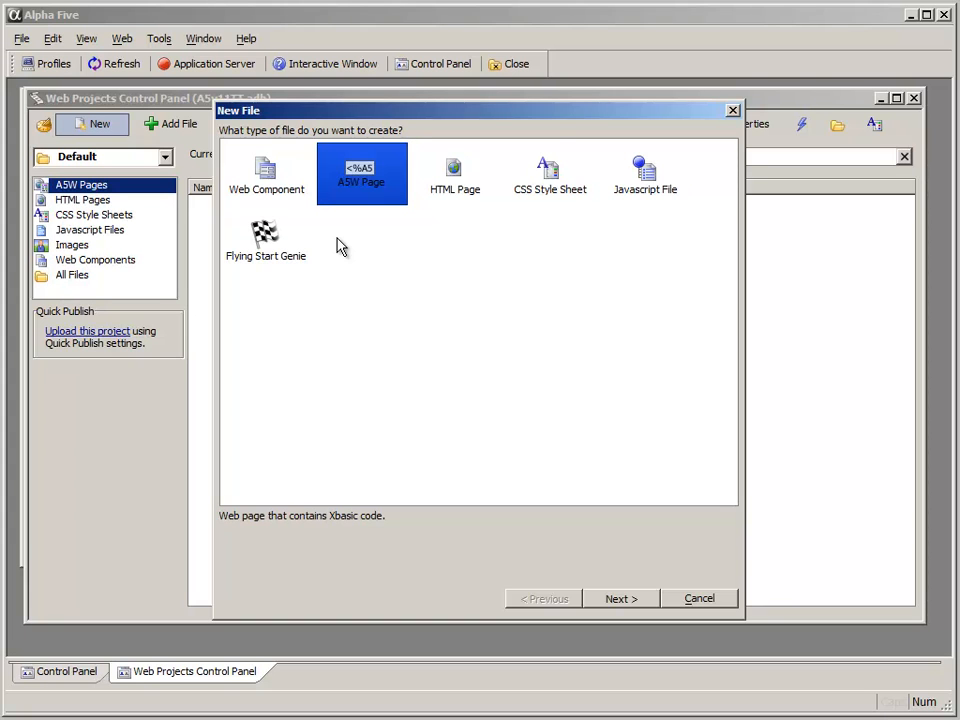
{"action": "left_click", "coordinate": [270, 175]}
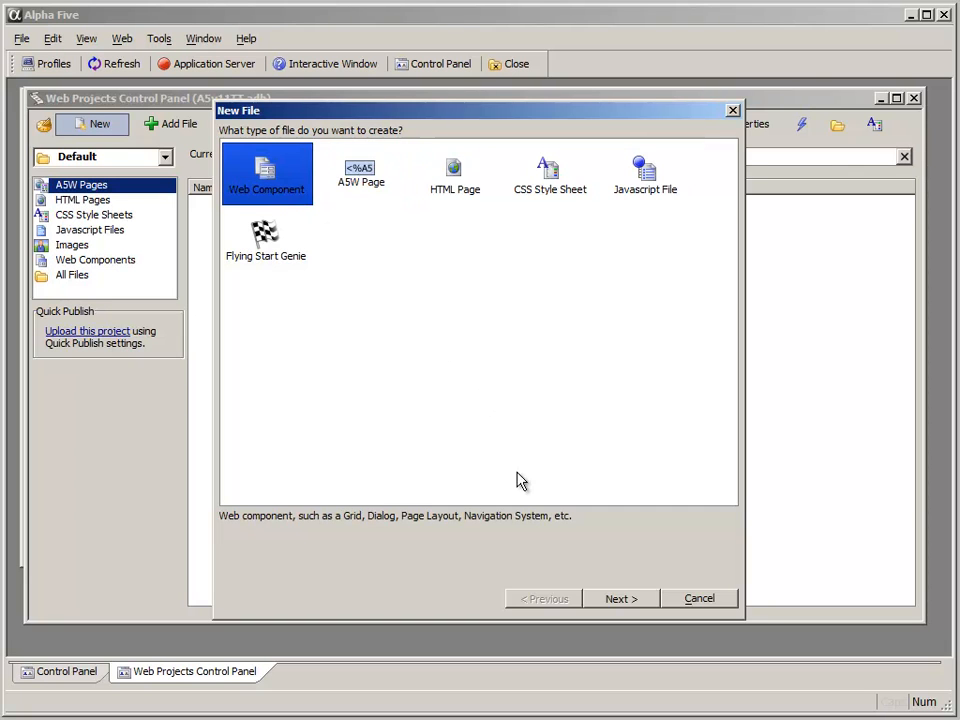
{"action": "left_click", "coordinate": [621, 598]}
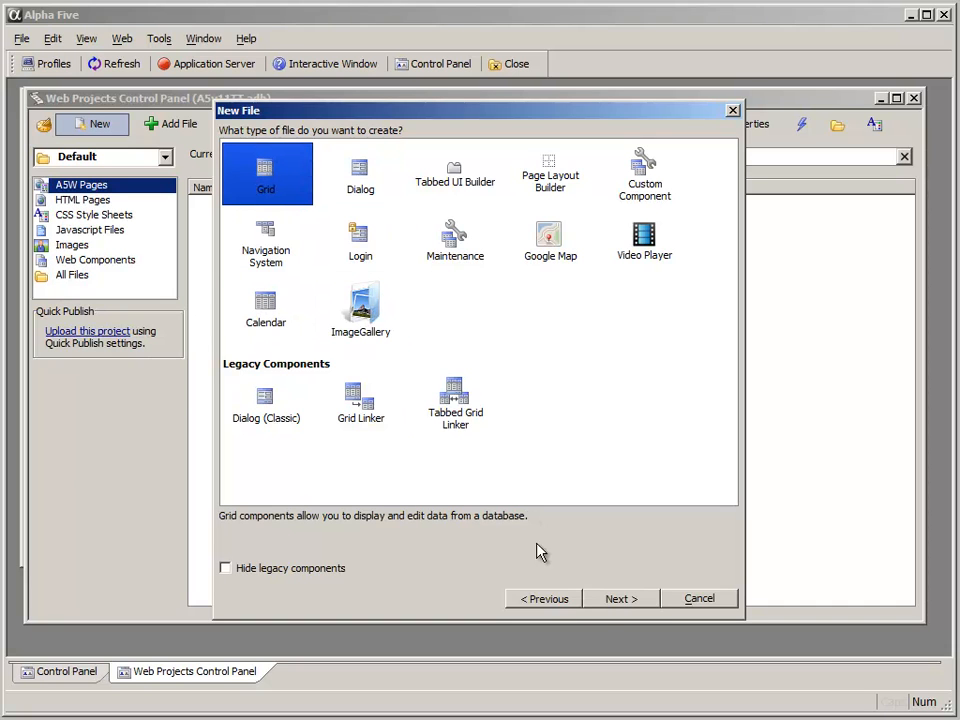
{"action": "left_click", "coordinate": [619, 601]}
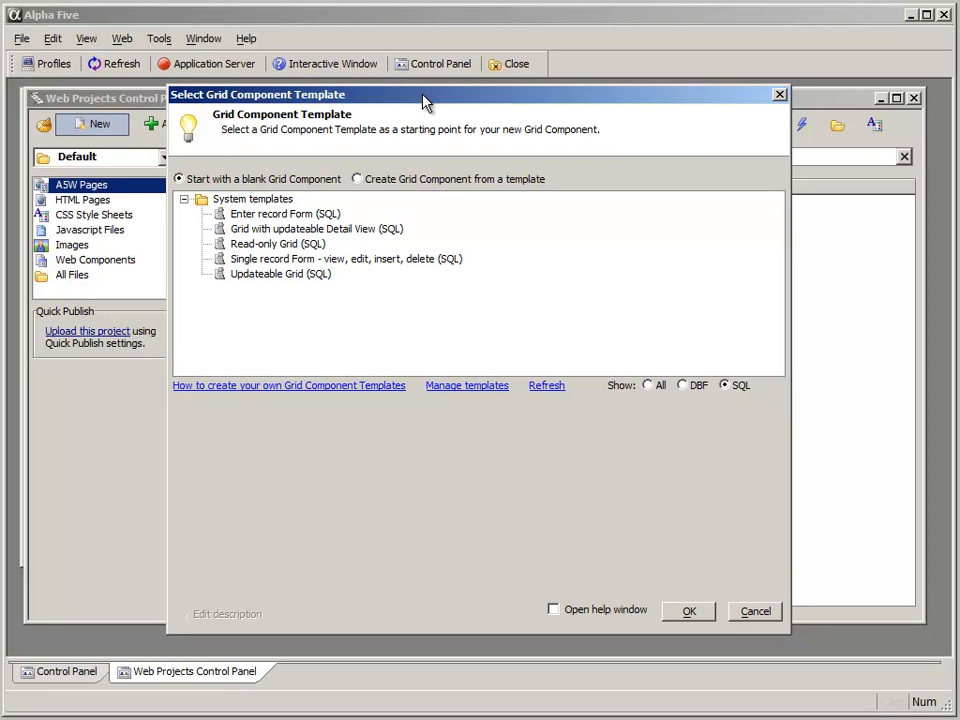
Create the grid component from the Read-only Grid (SQL) system template, with the template list showing SQL templates
{"action": "left_click_drag", "start_coordinate": [419, 101], "coordinate": [411, 101]}
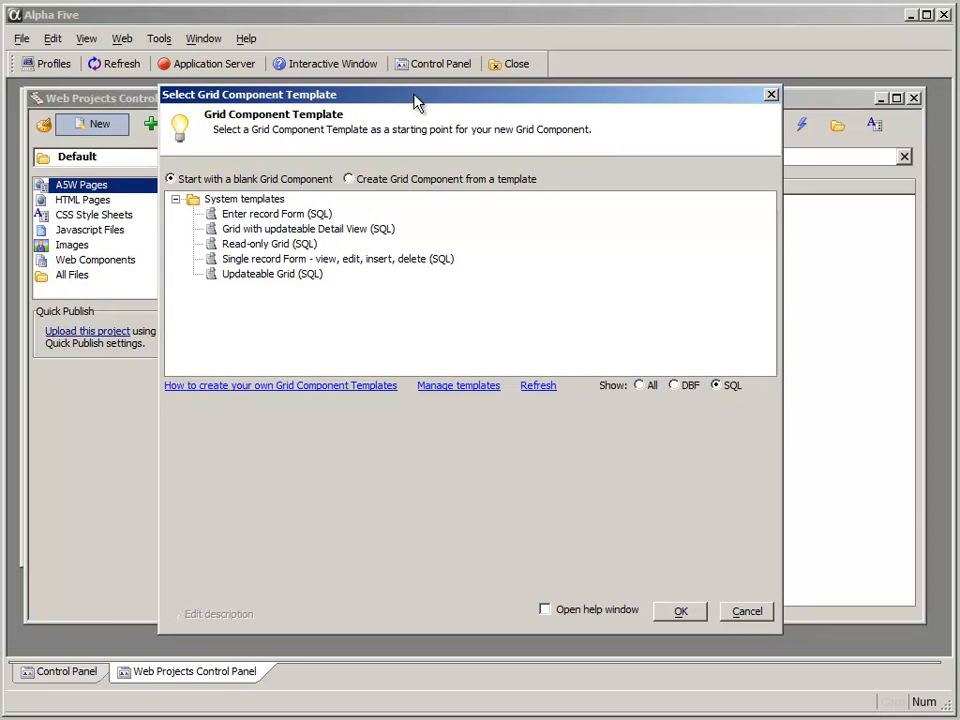
{"action": "left_click", "coordinate": [640, 386]}
{"action": "left_click", "coordinate": [674, 386]}
{"action": "left_click", "coordinate": [716, 386]}
{"action": "left_click", "coordinate": [349, 180]}
{"action": "left_click", "coordinate": [272, 246]}
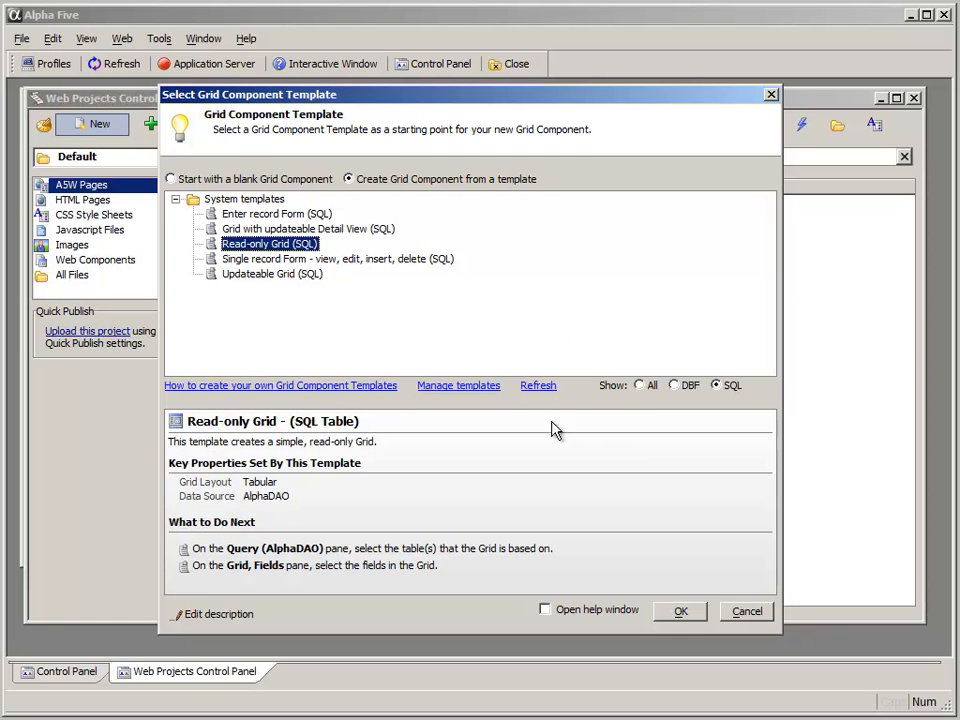
{"action": "left_click", "coordinate": [686, 612]}
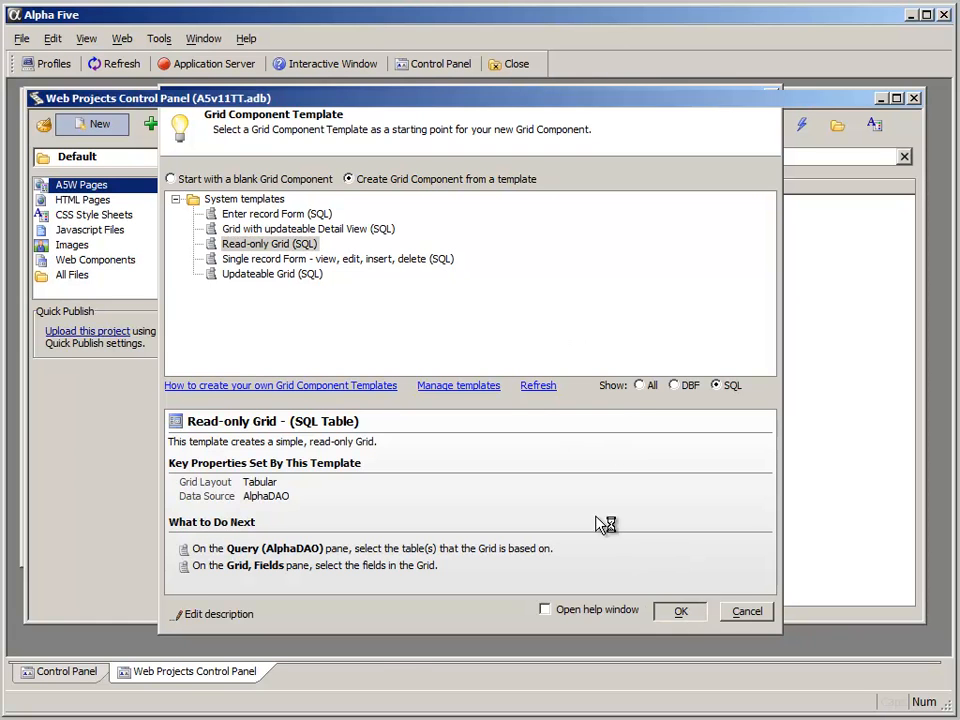
Connect the grid's query to the database using the AlphaSports named connection
{"action": "left_click_drag", "start_coordinate": [446, 93], "coordinate": [446, 96]}
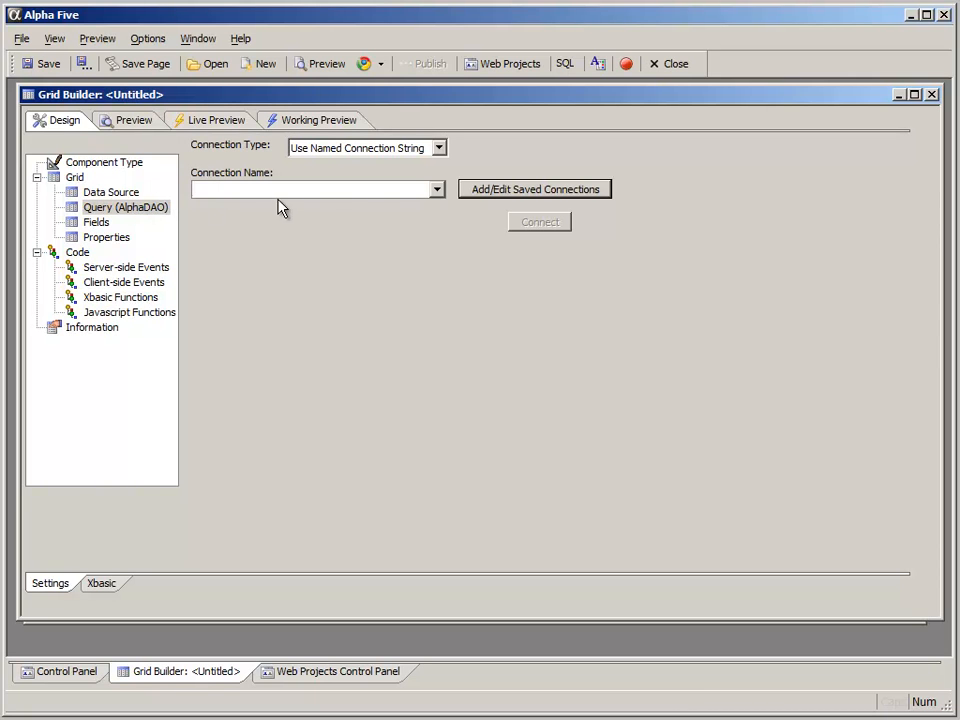
{"action": "left_click", "coordinate": [363, 190]}
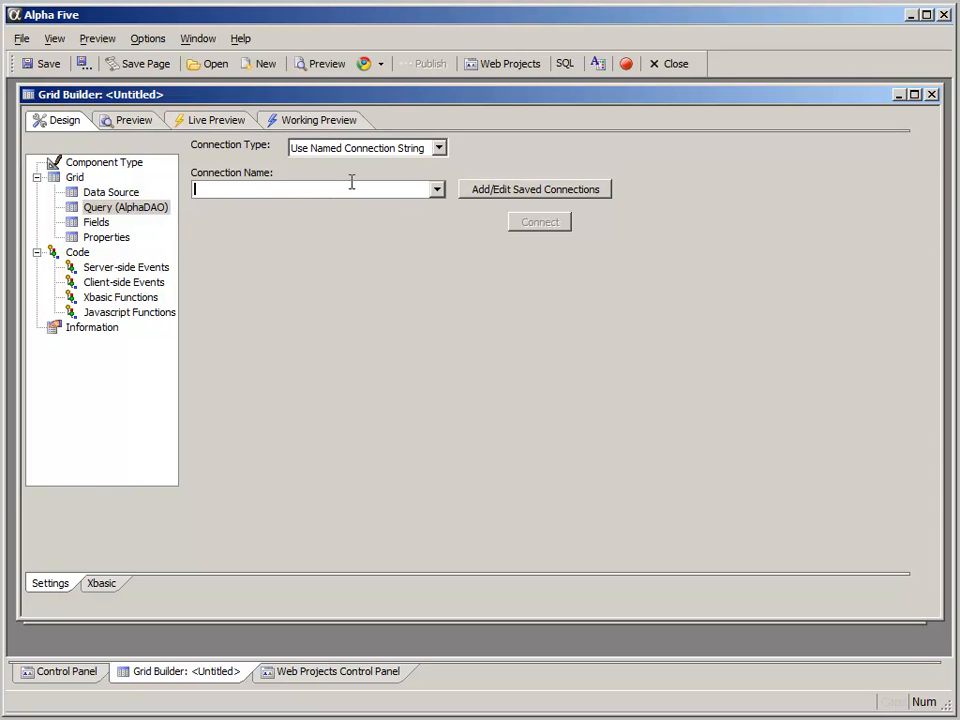
{"action": "left_click", "coordinate": [436, 191]}
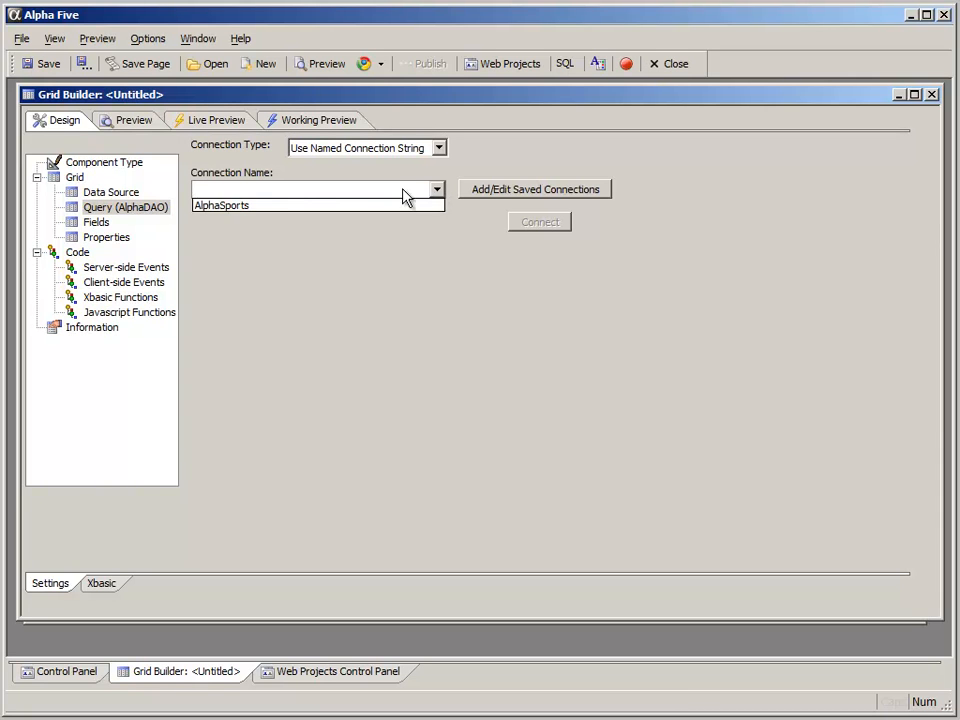
{"action": "left_click", "coordinate": [287, 208]}
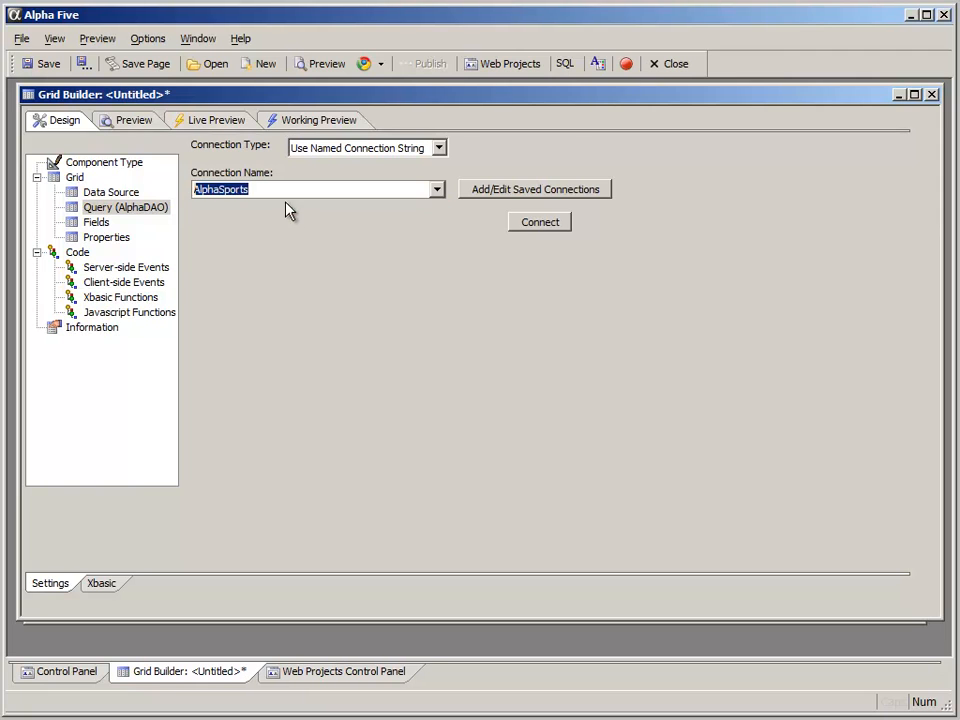
{"action": "left_click", "coordinate": [548, 230]}
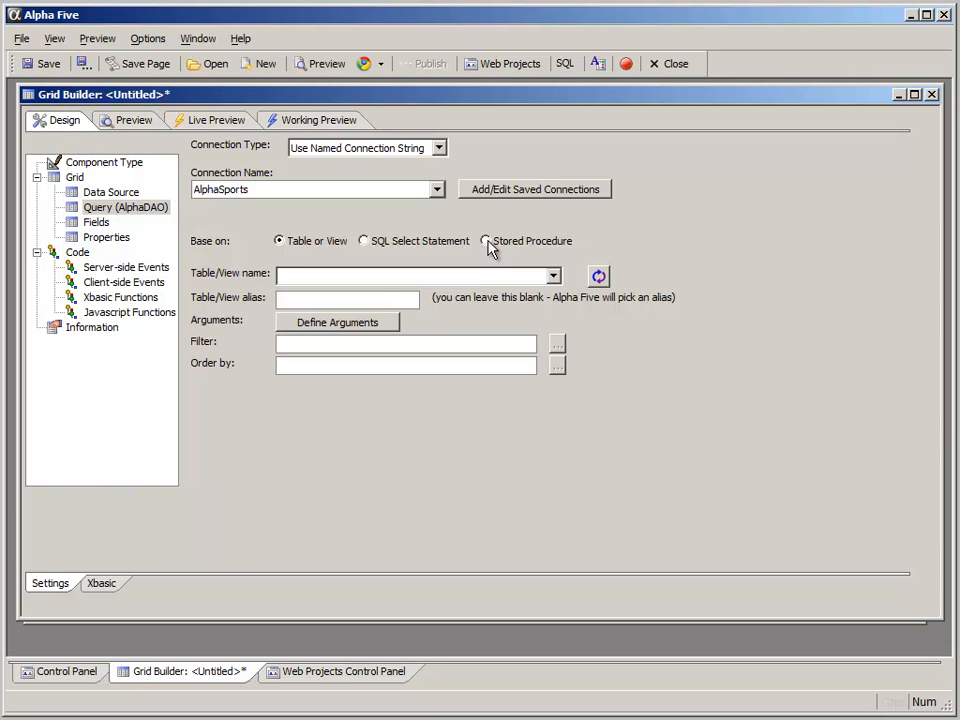
Base the grid's query on the Customer table, leaving the filter and sort order blank
{"action": "left_click", "coordinate": [486, 278]}
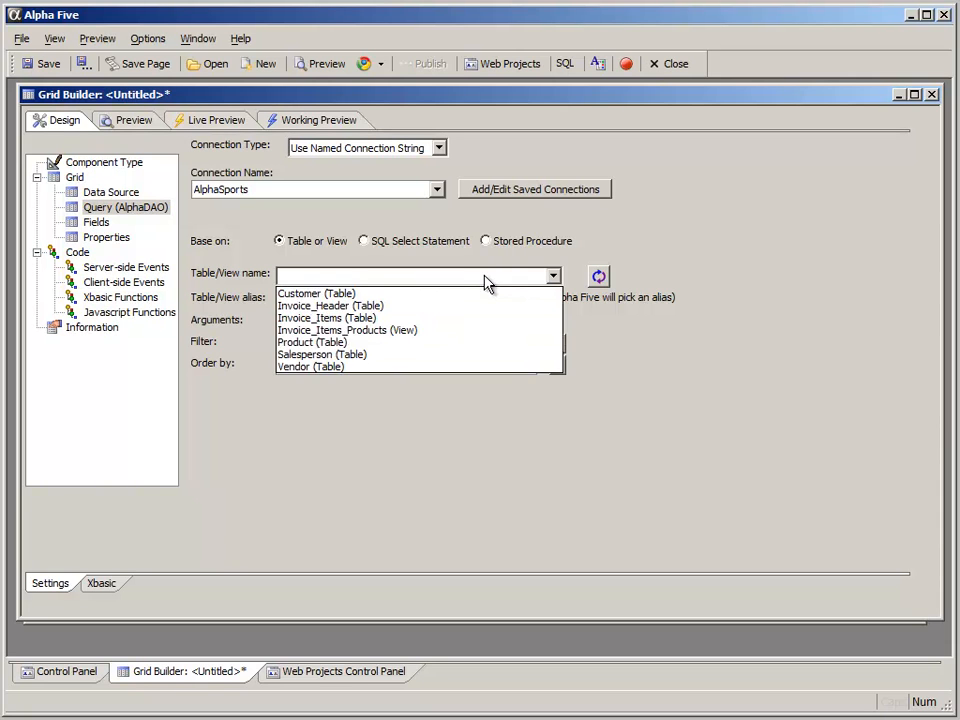
{"action": "left_click", "coordinate": [364, 294]}
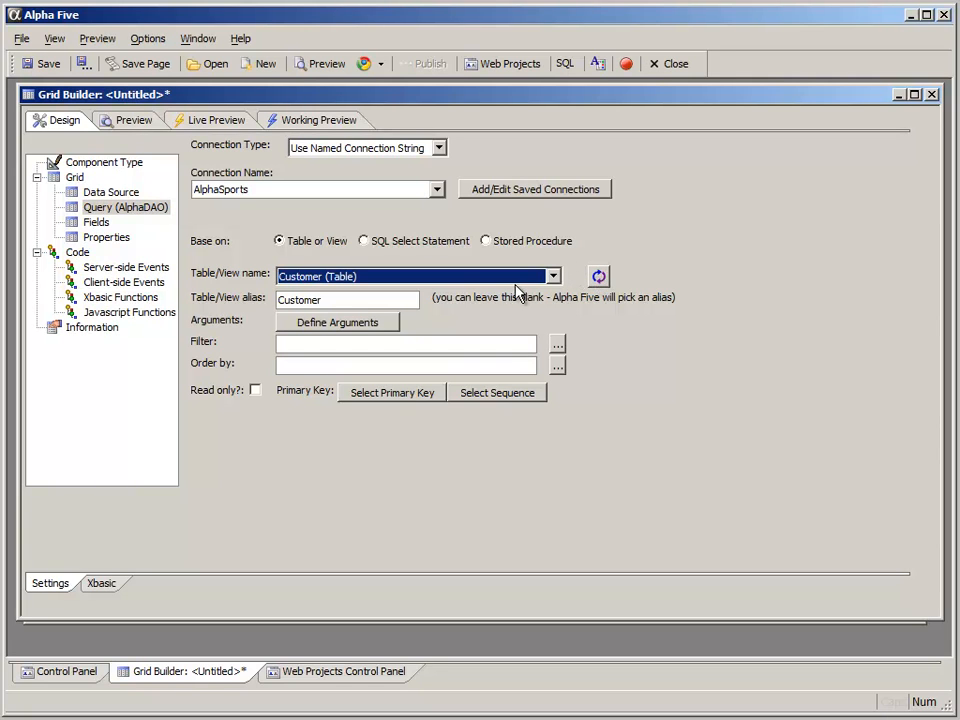
{"action": "left_click", "coordinate": [340, 302]}
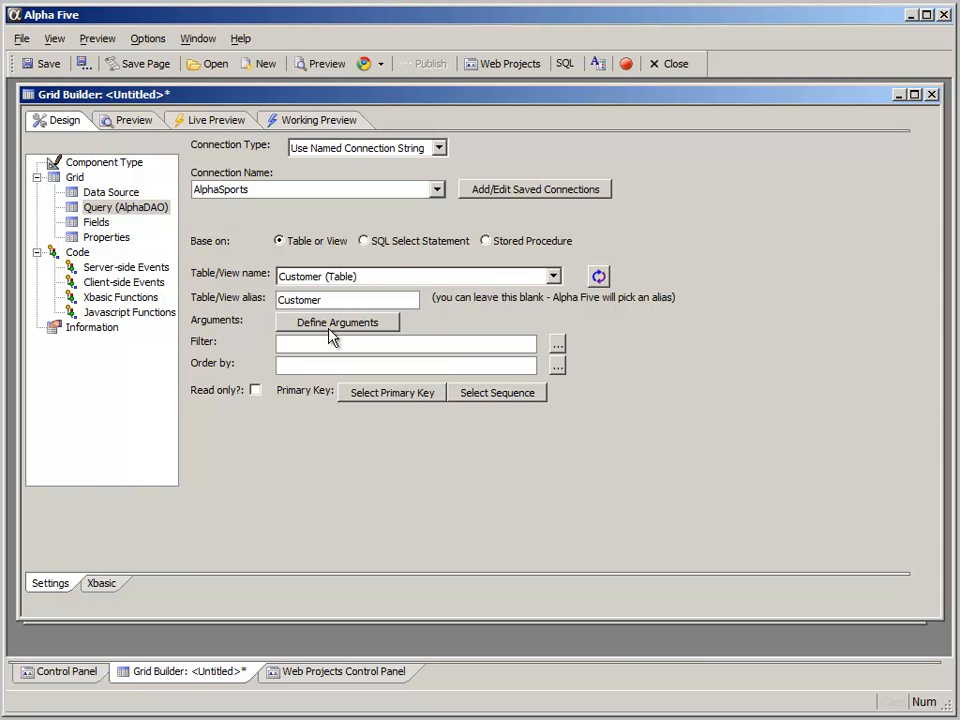
{"action": "left_click", "coordinate": [332, 343]}
{"action": "left_click", "coordinate": [363, 365]}
Add the CUSTOMER_ID, FIRSTNAME, LASTNAME, BILL_CITY and BILL_STATE_REGION fields to the grid
{"action": "left_click", "coordinate": [98, 223]}
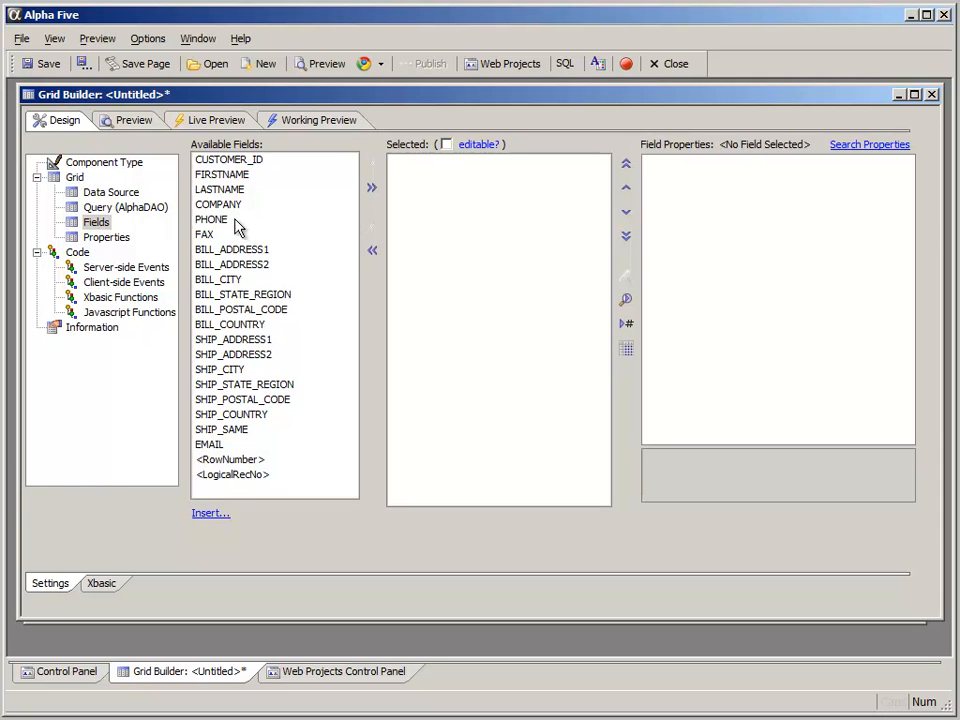
{"action": "left_click", "coordinate": [92, 221]}
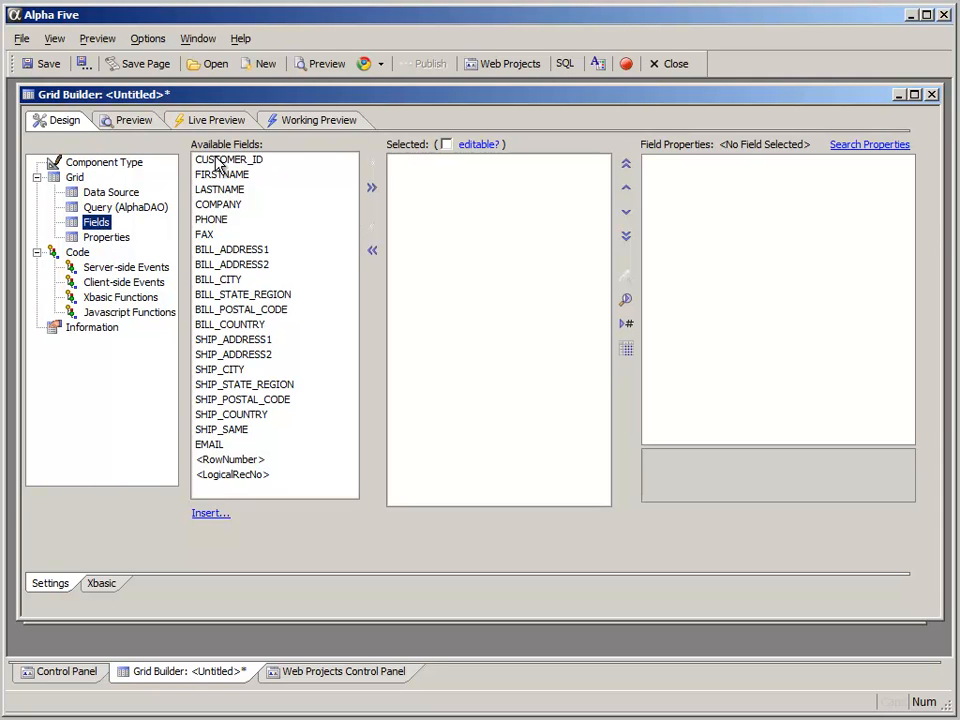
{"action": "left_click", "coordinate": [220, 160]}
{"action": "left_click", "coordinate": [373, 163]}
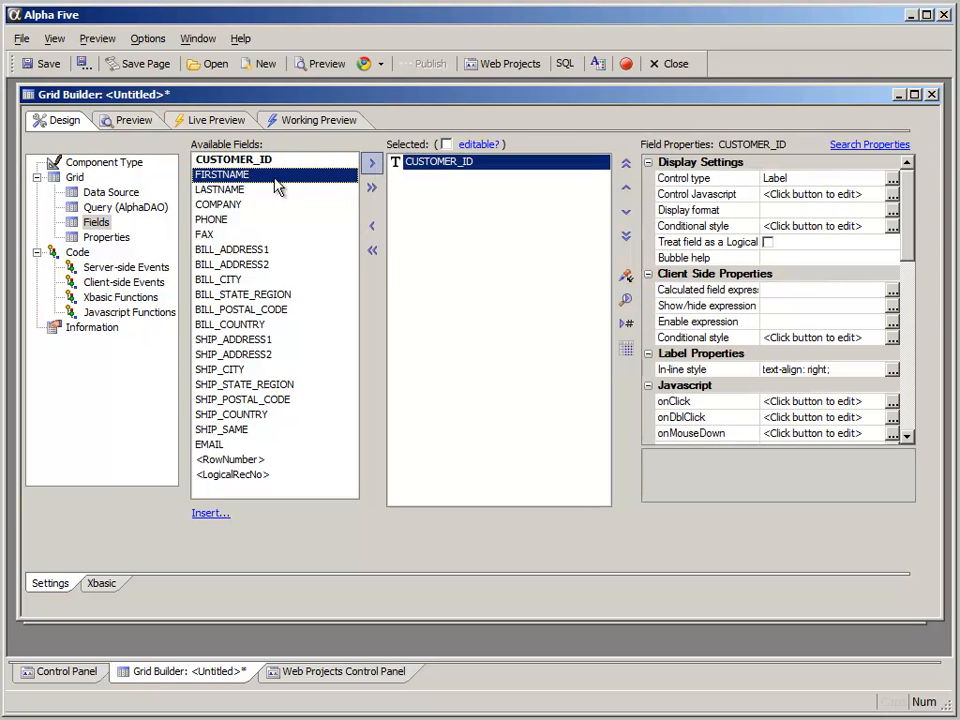
{"action": "double_click", "coordinate": [238, 178]}
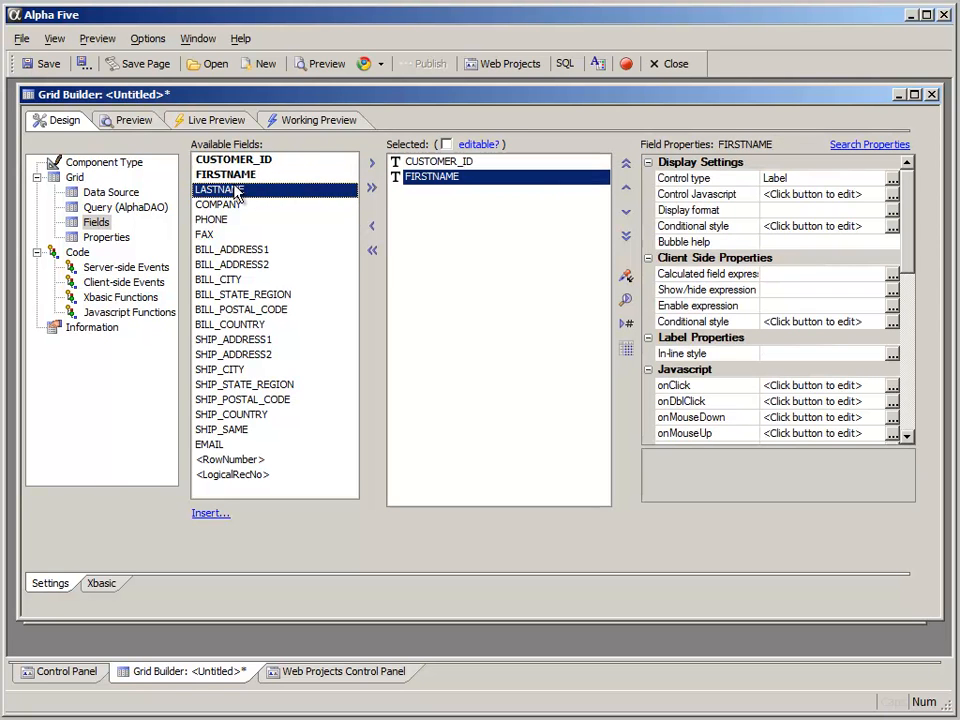
{"action": "double_click", "coordinate": [237, 191]}
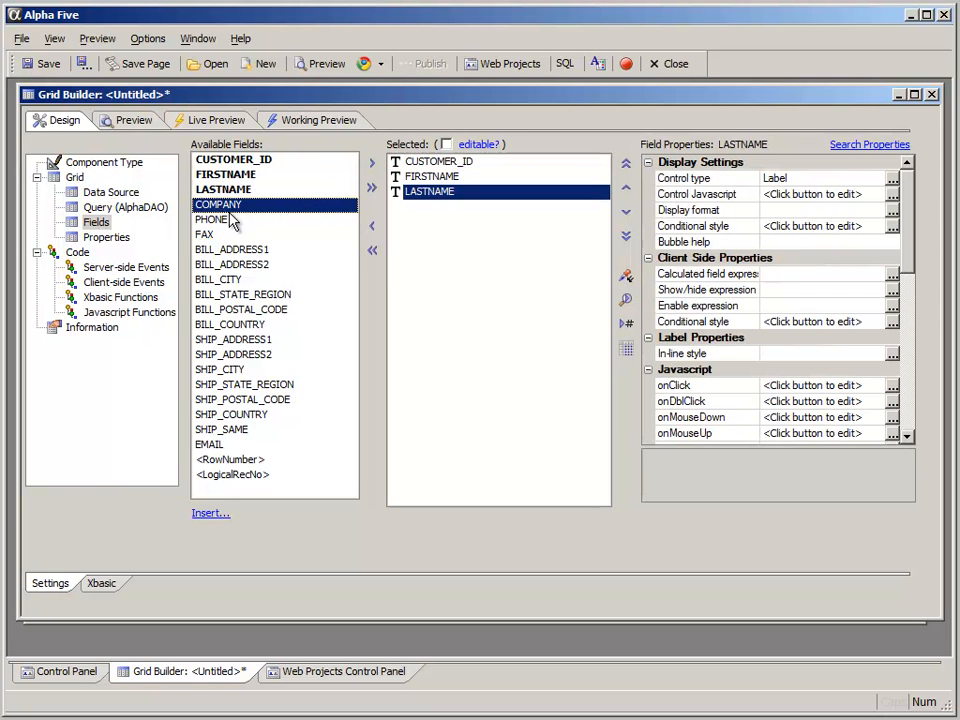
{"action": "double_click", "coordinate": [238, 282]}
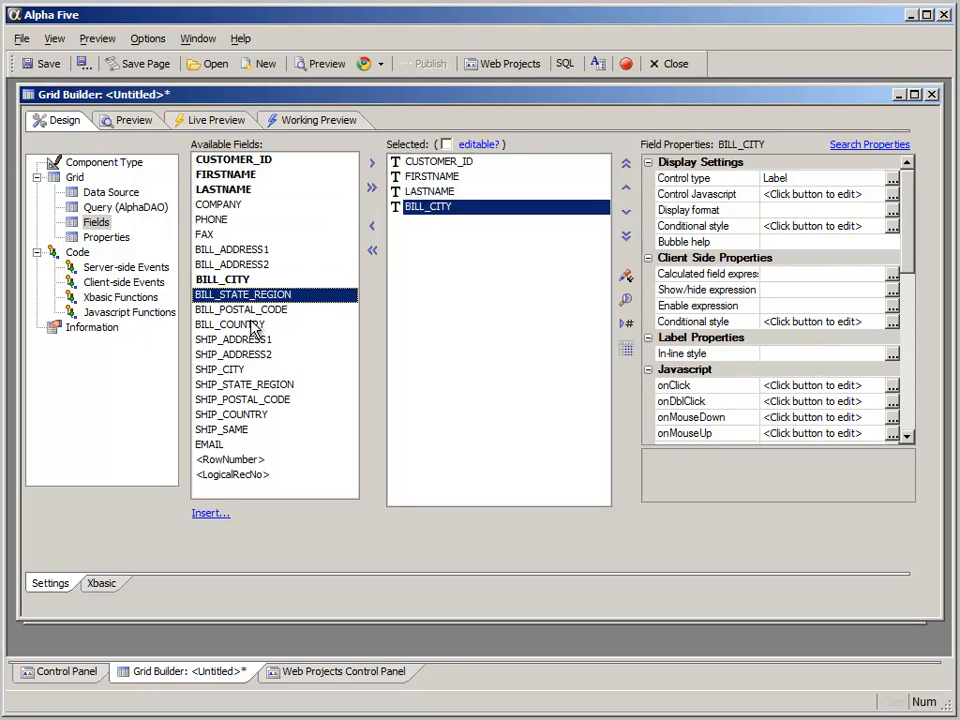
{"action": "double_click", "coordinate": [250, 296]}
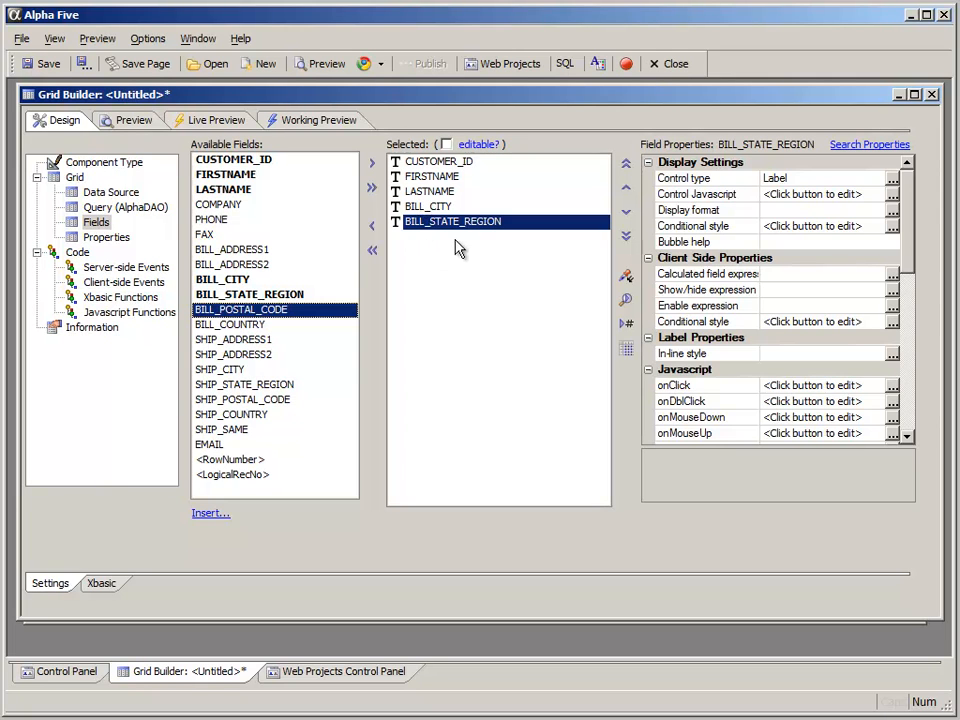
Review the grid's data source and query settings, and look through the properties of each selected field
{"action": "left_click", "coordinate": [112, 195]}
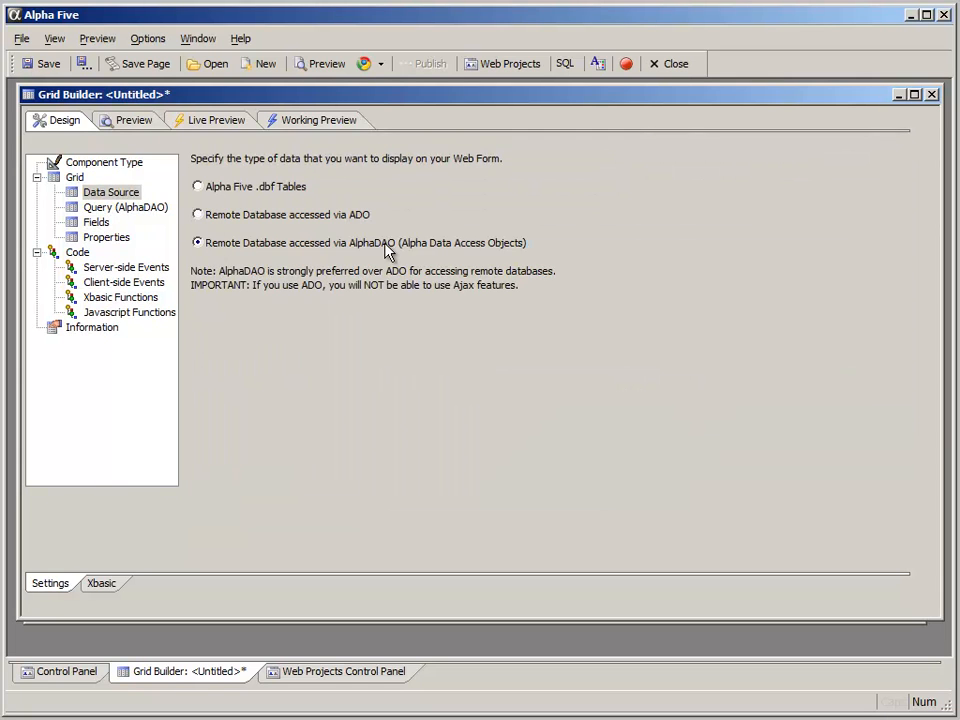
{"action": "left_click", "coordinate": [148, 214]}
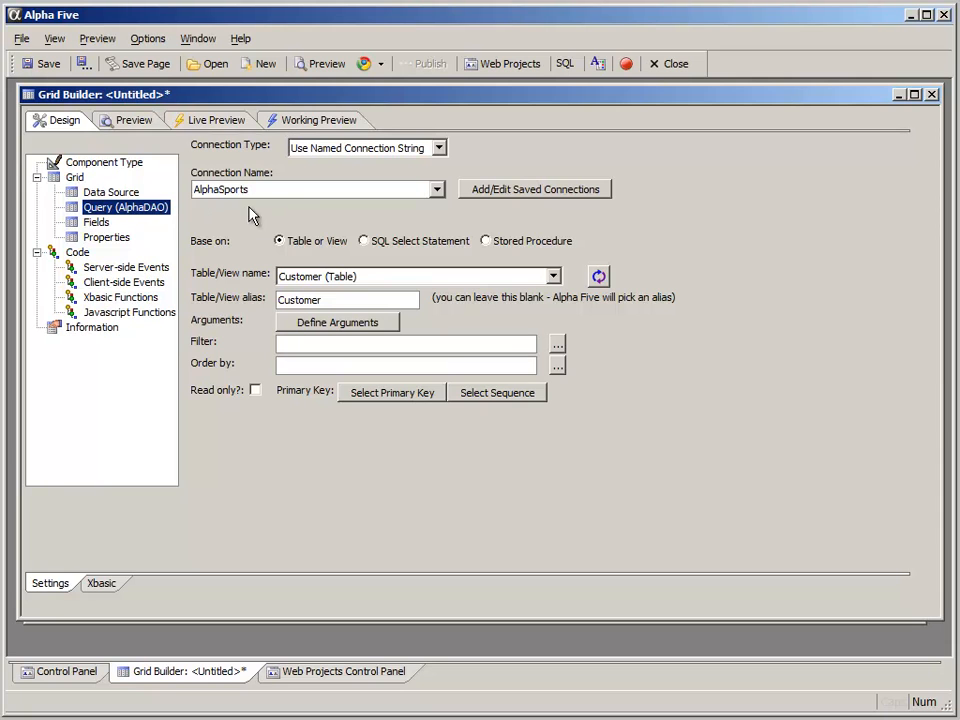
{"action": "left_click", "coordinate": [101, 222]}
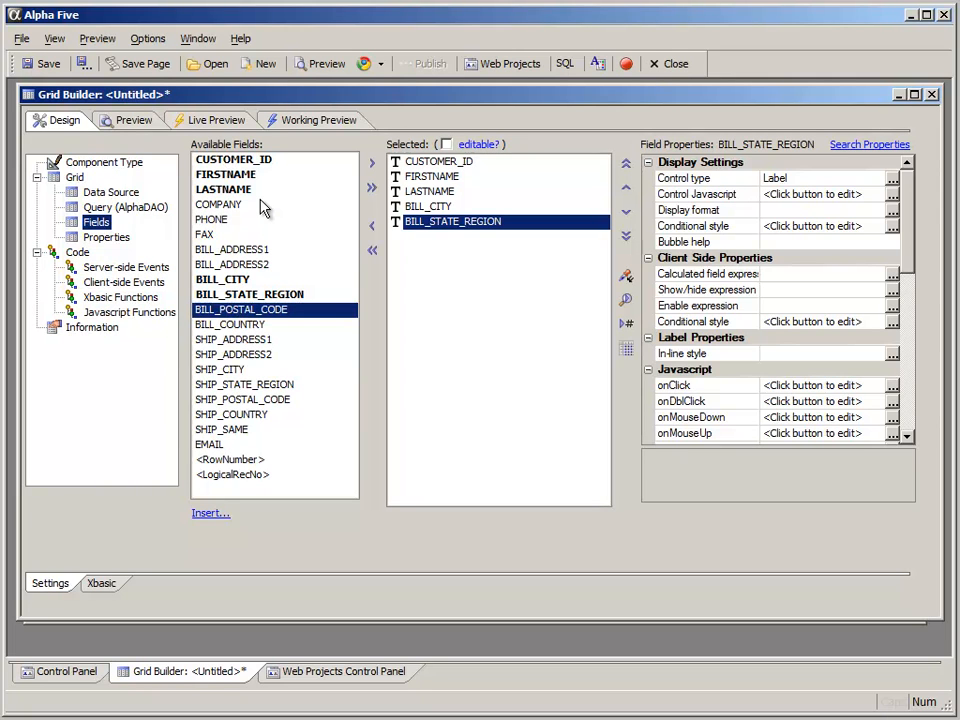
{"action": "left_click", "coordinate": [410, 162]}
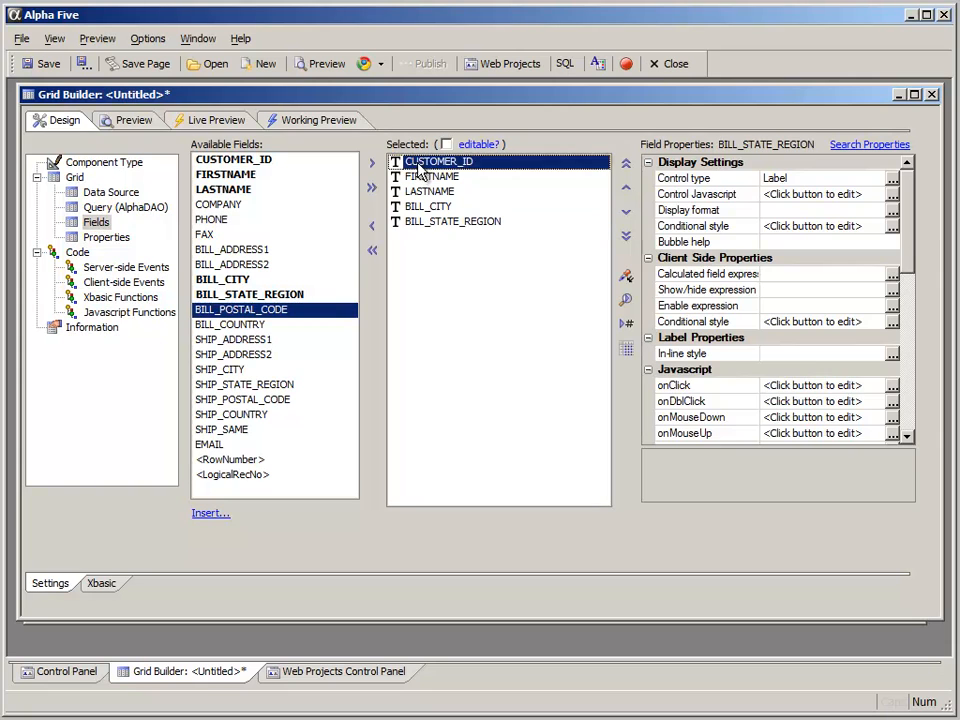
{"action": "left_click", "coordinate": [418, 177]}
{"action": "left_click", "coordinate": [426, 192]}
{"action": "left_click", "coordinate": [430, 207]}
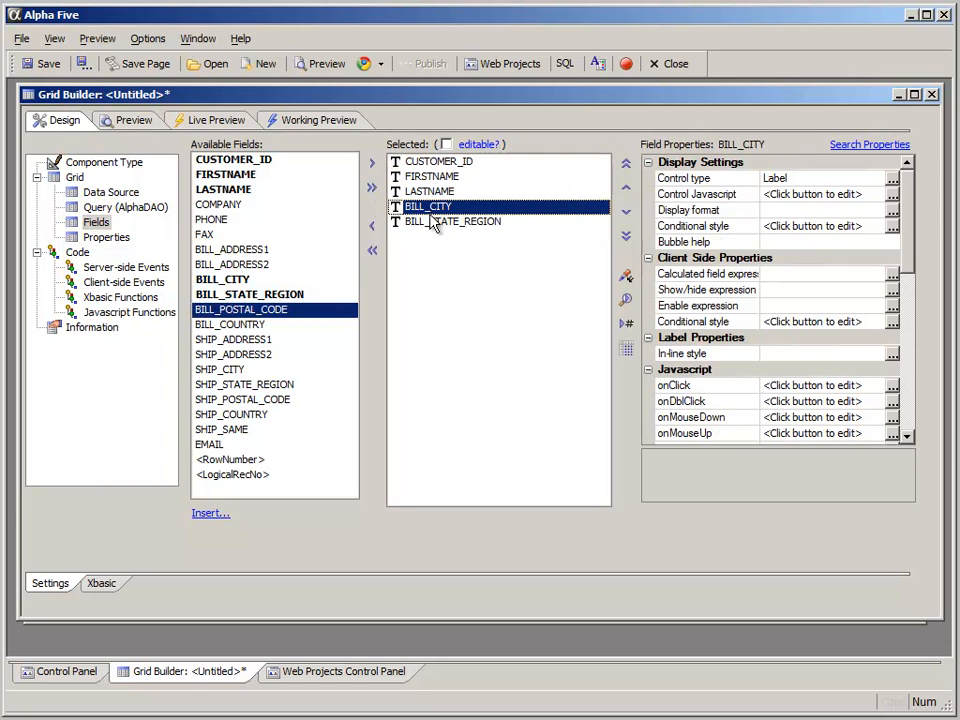
{"action": "left_click", "coordinate": [433, 222]}
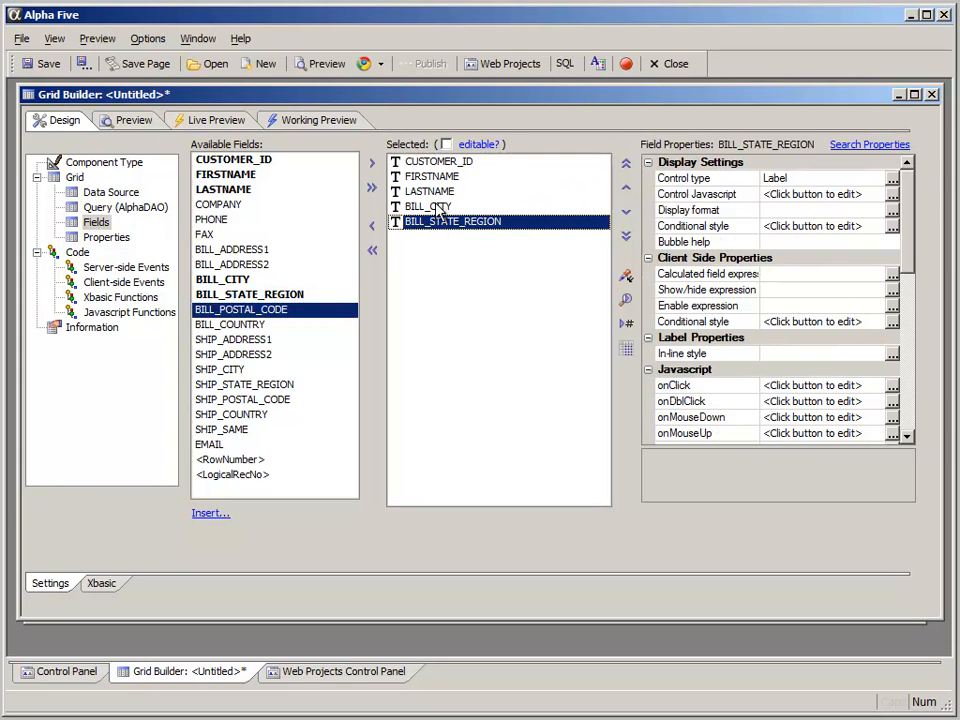
{"action": "left_click", "coordinate": [436, 162]}
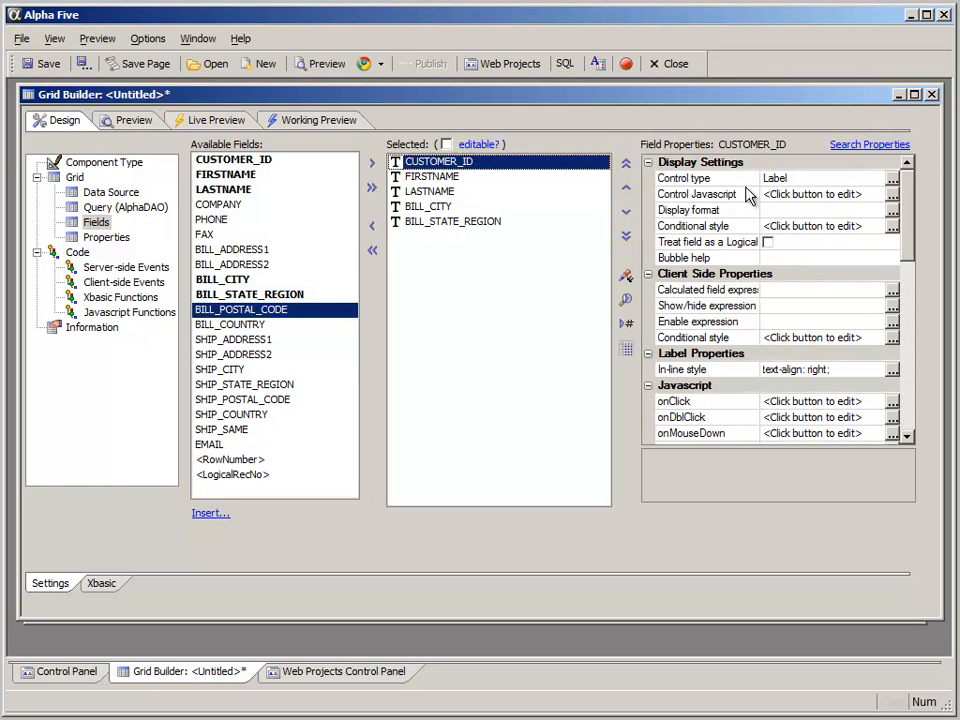
Browse the searchable property list for CUSTOMER_ID, close it, and view the properties of the other selected fields
{"action": "mouse_move", "coordinate": [904, 193]}
{"action": "left_mouse_down"}
{"action": "mouse_move", "coordinate": [915, 364]}
{"action": "mouse_move", "coordinate": [912, 200]}
{"action": "left_mouse_up"}
{"action": "left_click", "coordinate": [868, 145]}
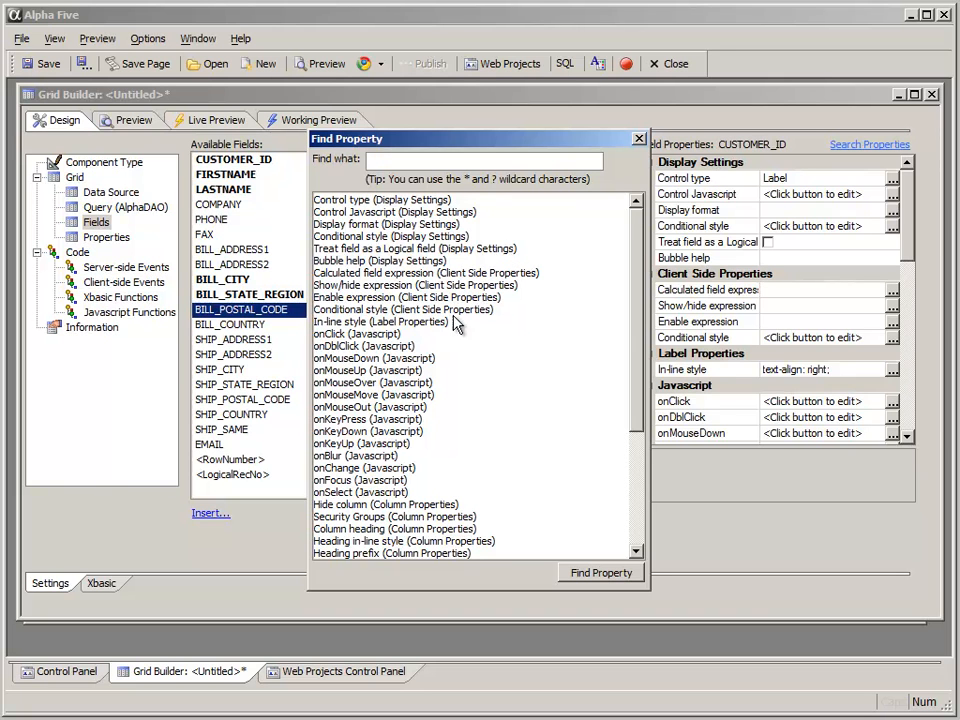
{"action": "left_click_drag", "start_coordinate": [634, 313], "coordinate": [634, 428]}
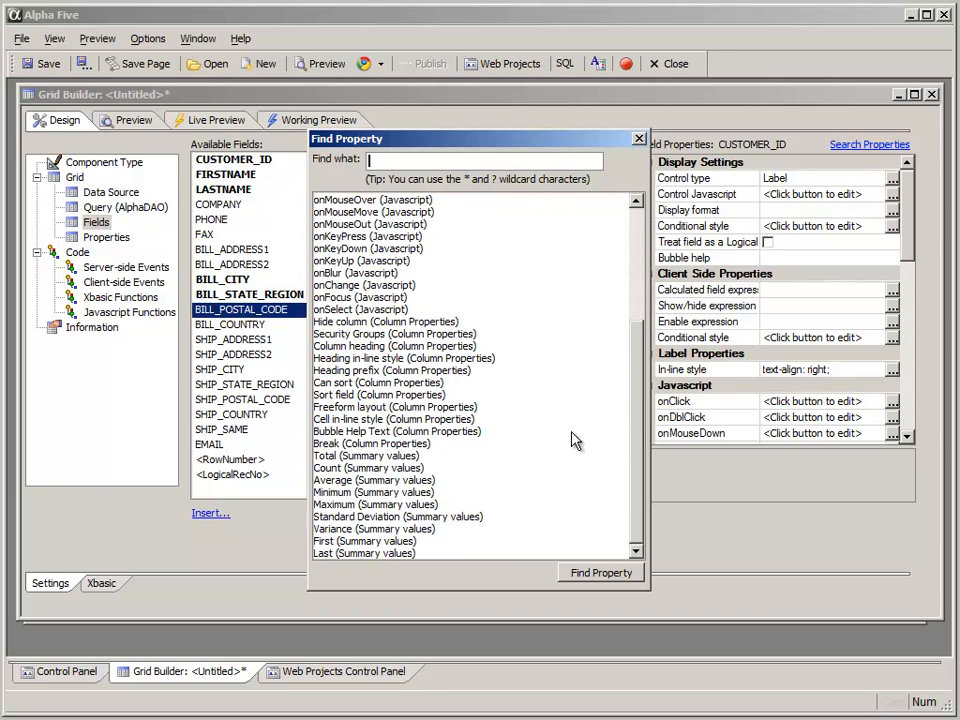
{"action": "left_click", "coordinate": [360, 260]}
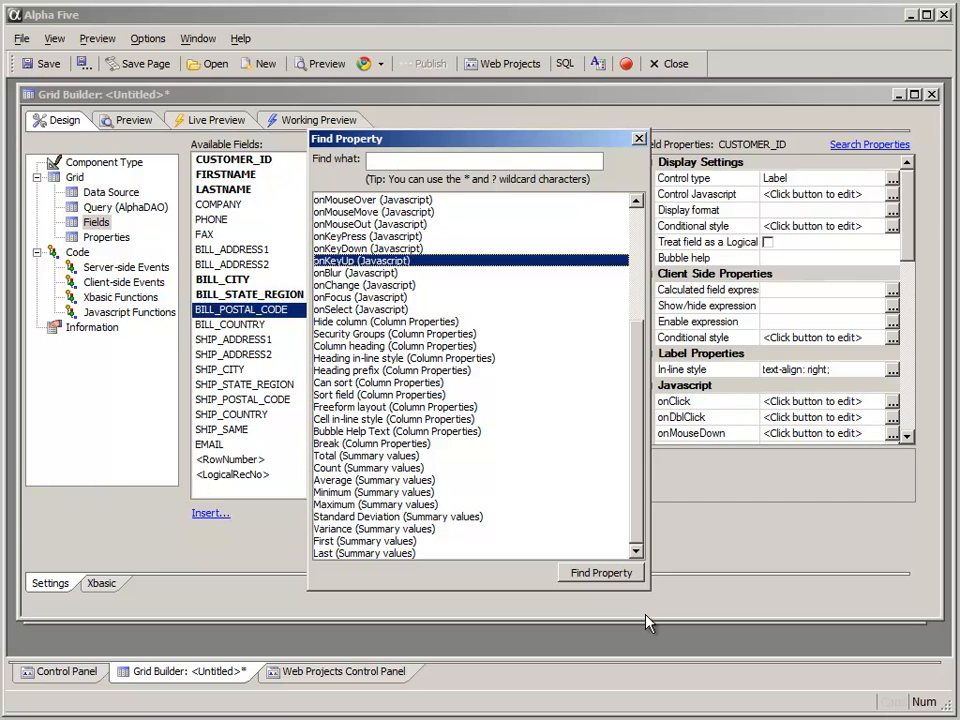
{"action": "left_click", "coordinate": [639, 138]}
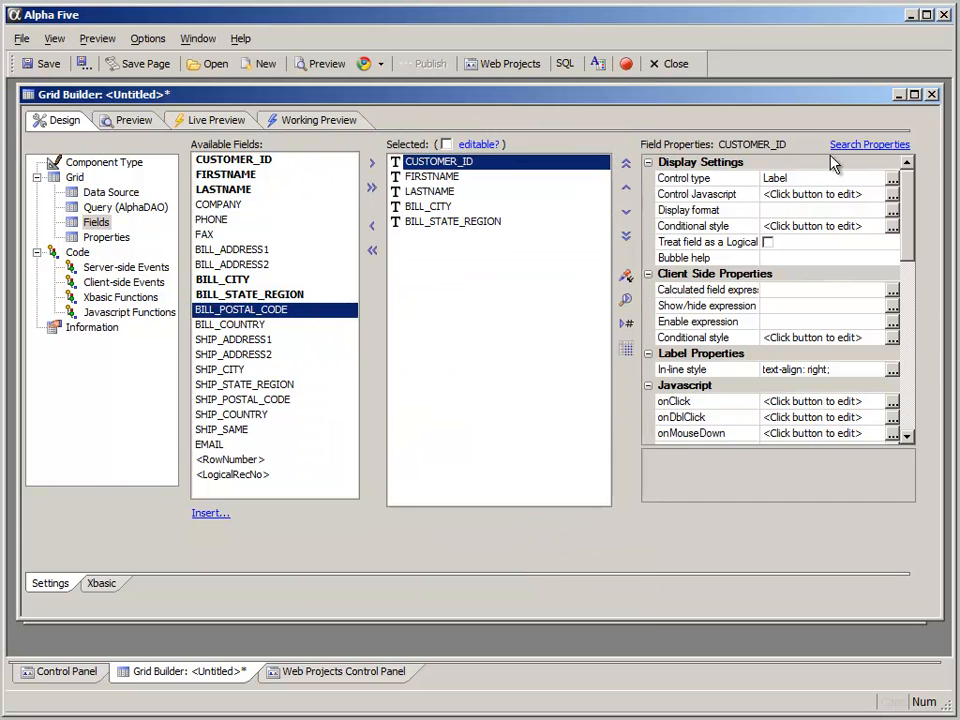
{"action": "left_click", "coordinate": [440, 177]}
{"action": "left_click", "coordinate": [445, 191]}
{"action": "left_click", "coordinate": [447, 206]}
{"action": "left_click", "coordinate": [453, 222]}
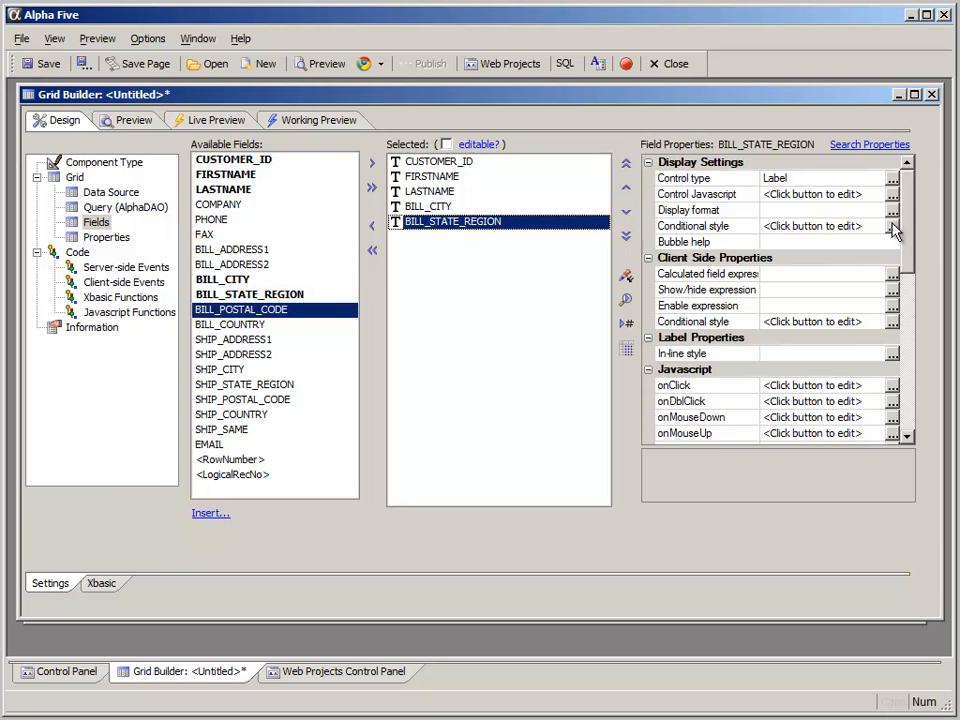
Look through the grid-wide properties, including the style name and the number of rows of data per page
{"action": "scroll", "coordinate": [913, 218], "scroll_direction": "down", "scroll_amount": 1}
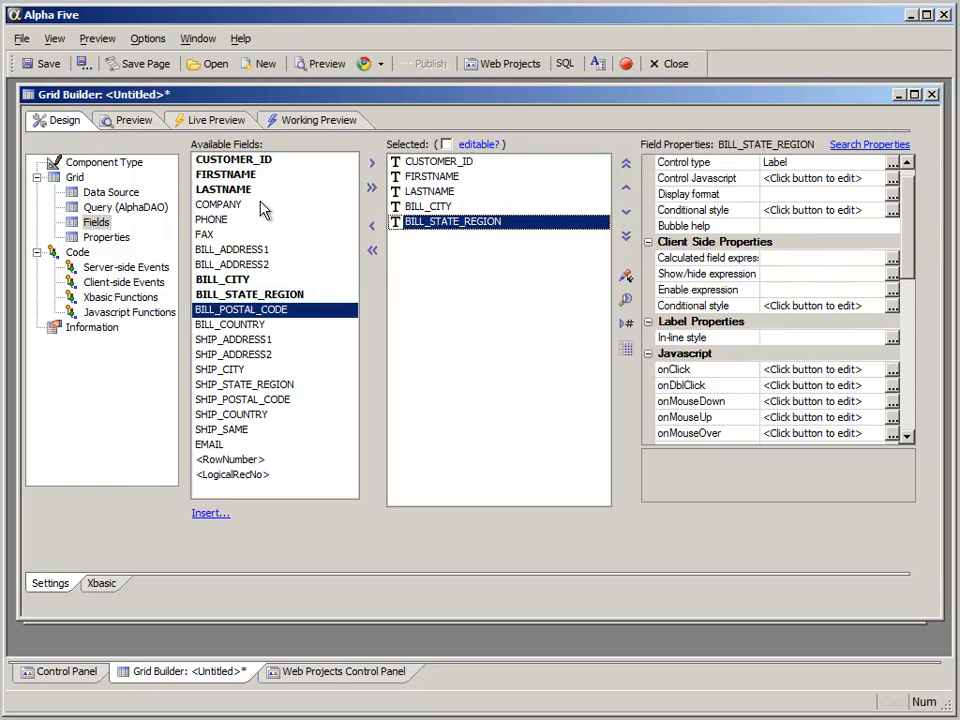
{"action": "left_click", "coordinate": [105, 238]}
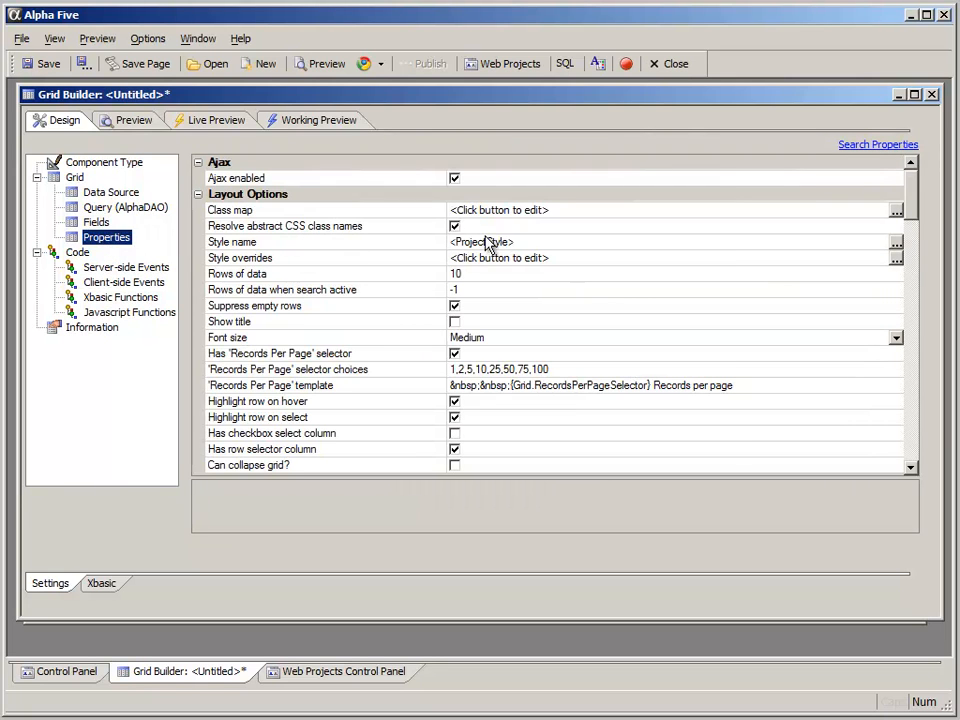
{"action": "left_click", "coordinate": [545, 243]}
{"action": "left_click", "coordinate": [481, 274]}
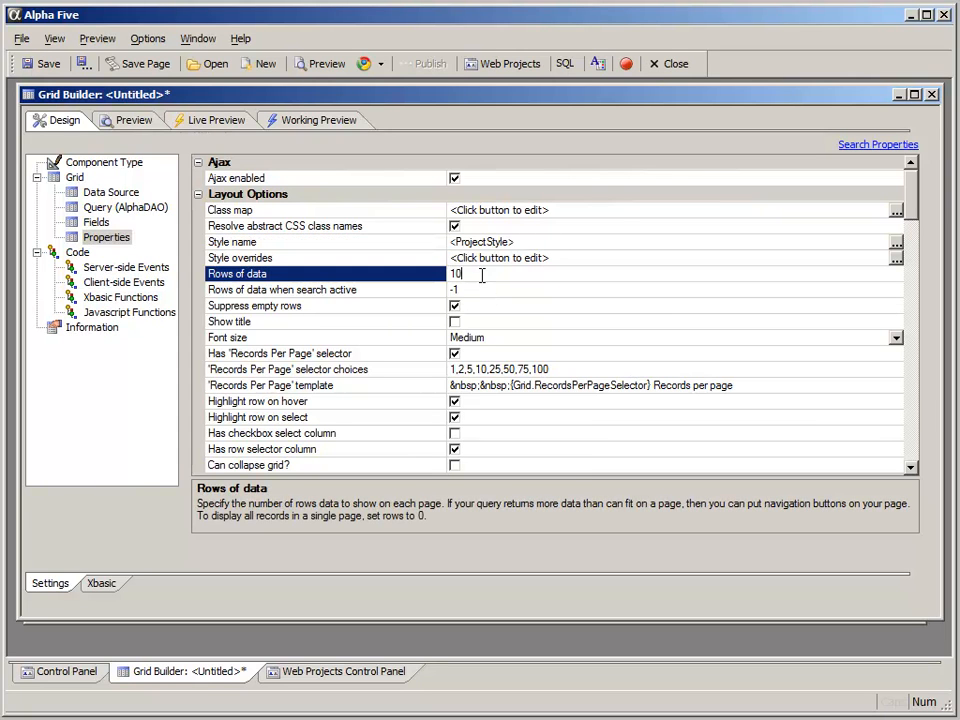
{"action": "mouse_move", "coordinate": [909, 208]}
{"action": "left_mouse_down"}
{"action": "mouse_move", "coordinate": [914, 347]}
{"action": "mouse_move", "coordinate": [918, 293]}
{"action": "left_mouse_up"}
{"action": "left_click_drag", "start_coordinate": [919, 211], "coordinate": [912, 188]}
View the grid's code sections for server-side events, client-side events, Xbasic functions and Javascript functions
{"action": "left_click", "coordinate": [117, 268]}
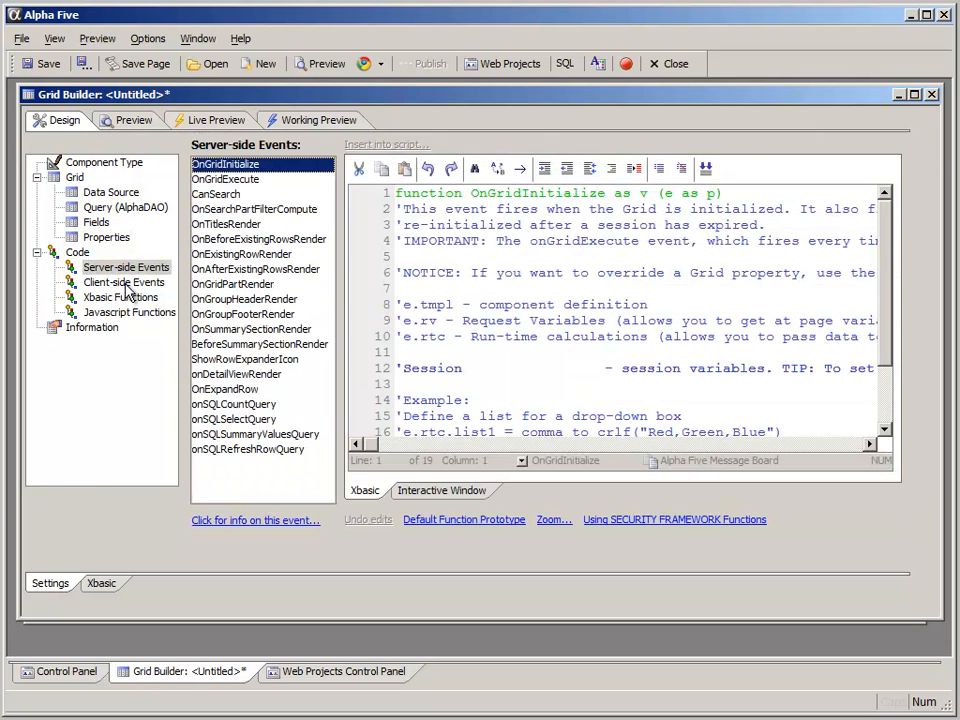
{"action": "left_click", "coordinate": [125, 283]}
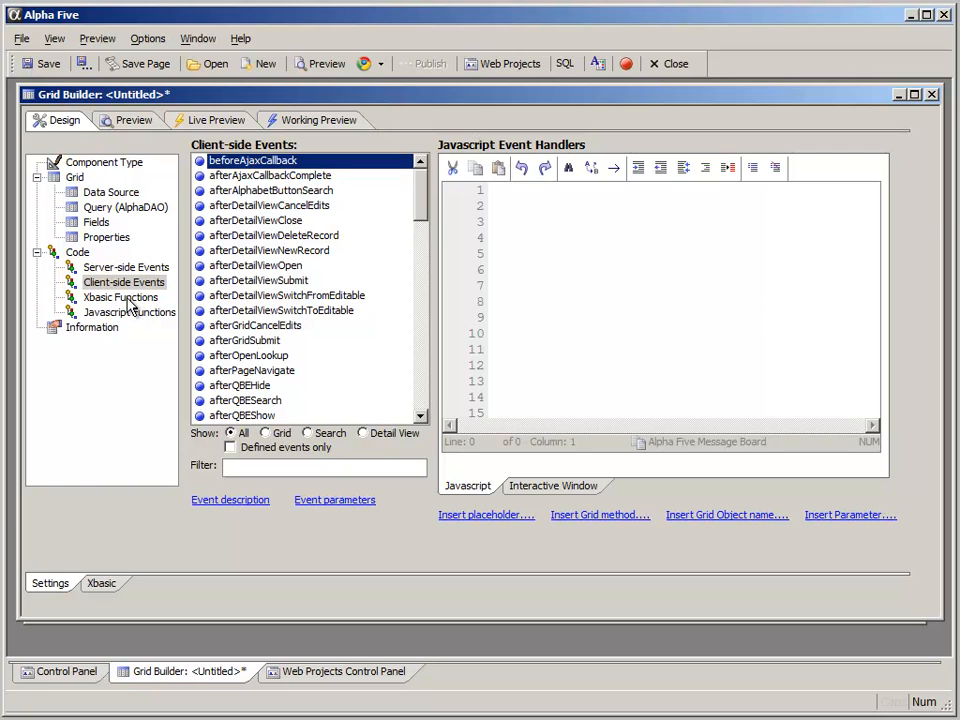
{"action": "left_click", "coordinate": [126, 299]}
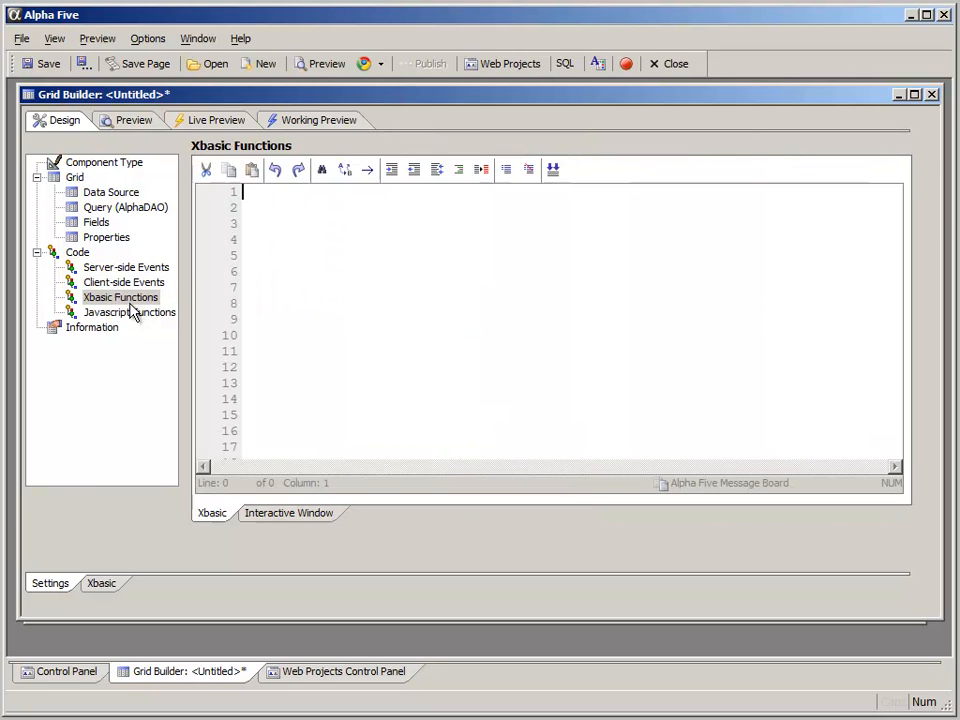
{"action": "left_click", "coordinate": [136, 315]}
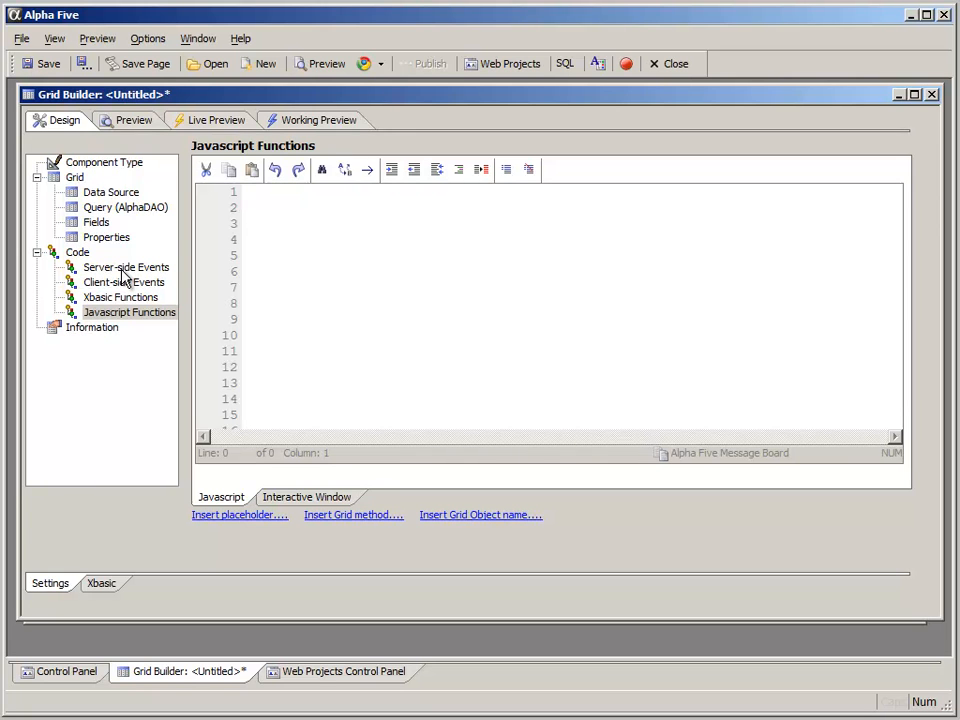
Examine the OnGridInitialize server-side event's function declaration and the list of client-side events
{"action": "left_click", "coordinate": [124, 270]}
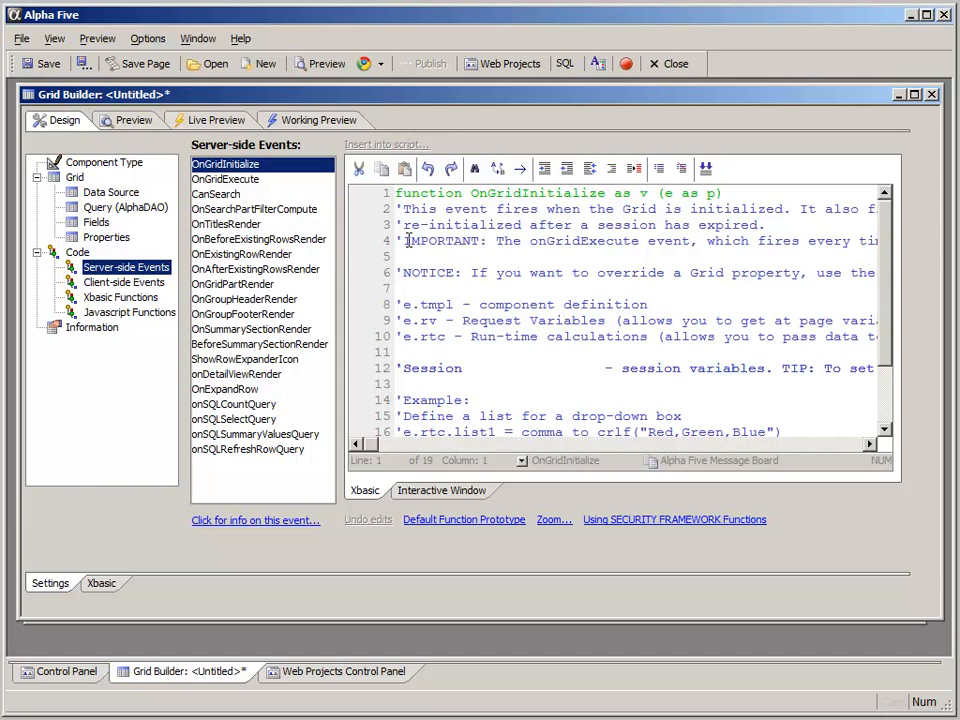
{"action": "left_click", "coordinate": [419, 209]}
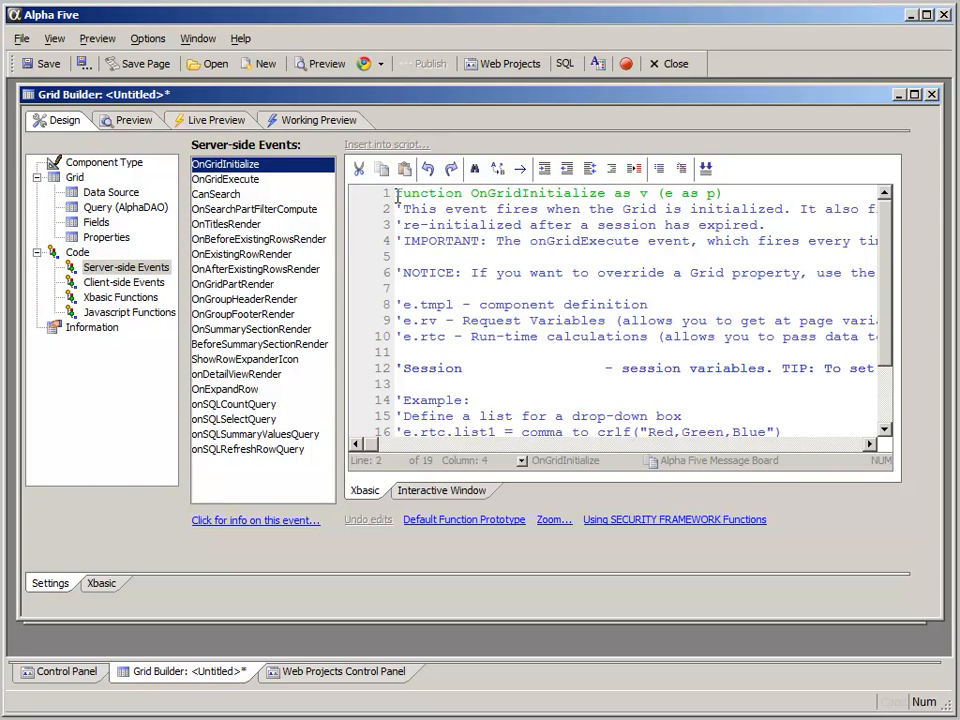
{"action": "left_click", "coordinate": [728, 194]}
{"action": "left_click", "coordinate": [120, 282]}
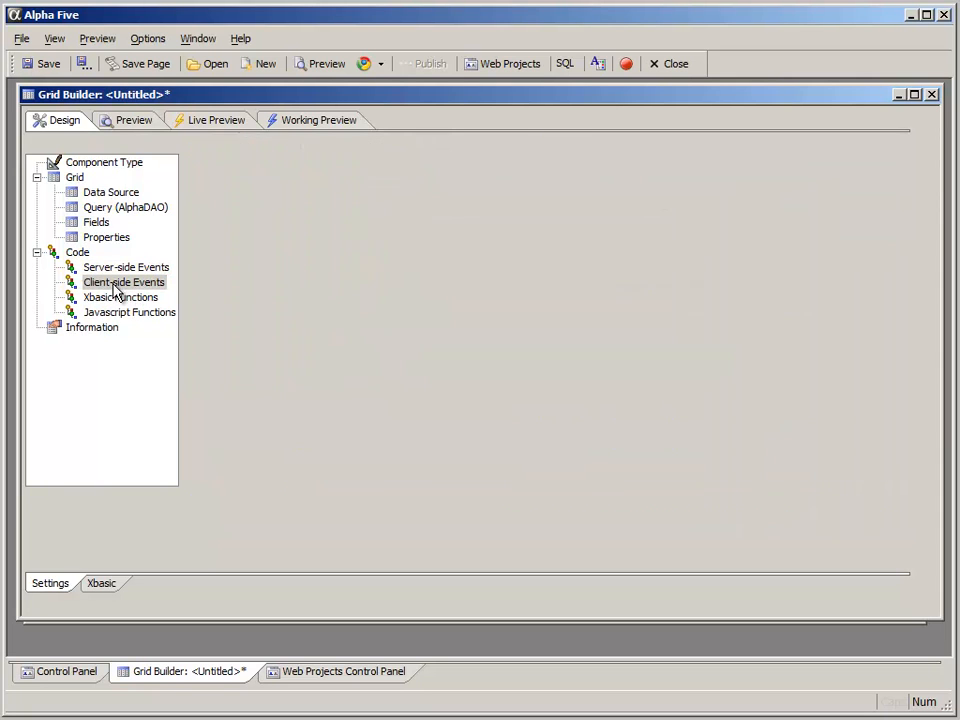
{"action": "mouse_move", "coordinate": [420, 204]}
{"action": "left_mouse_down"}
{"action": "mouse_move", "coordinate": [420, 214]}
{"action": "mouse_move", "coordinate": [424, 192]}
{"action": "left_mouse_up"}
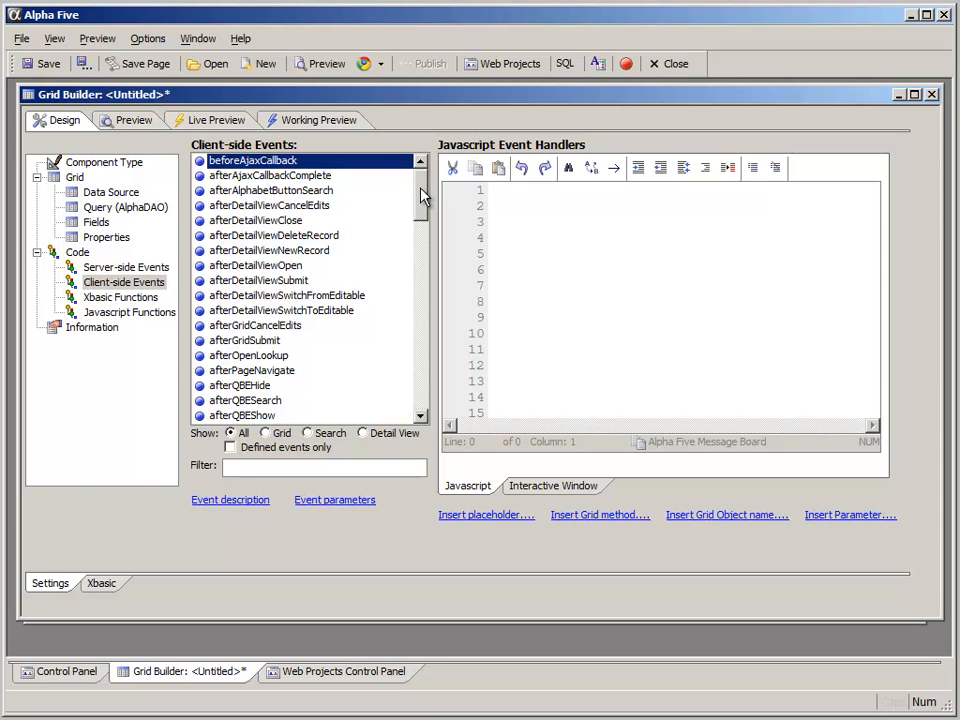
Compare the server-side events and Xbasic functions with the client-side events and Javascript functions
{"action": "left_click", "coordinate": [118, 267]}
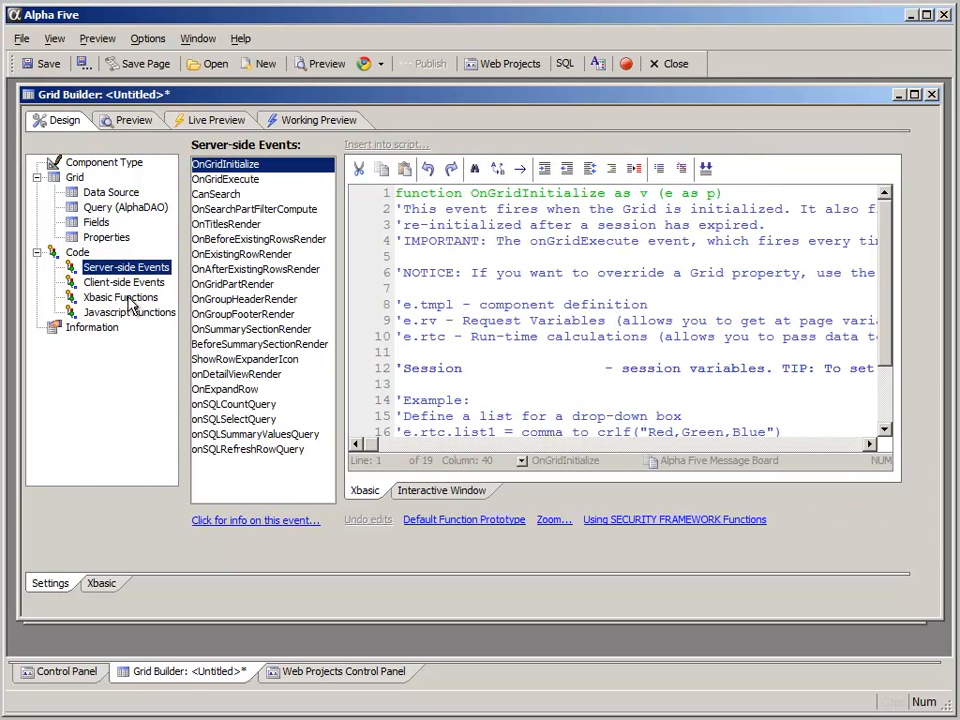
{"action": "left_click", "coordinate": [128, 299]}
{"action": "left_click", "coordinate": [307, 272]}
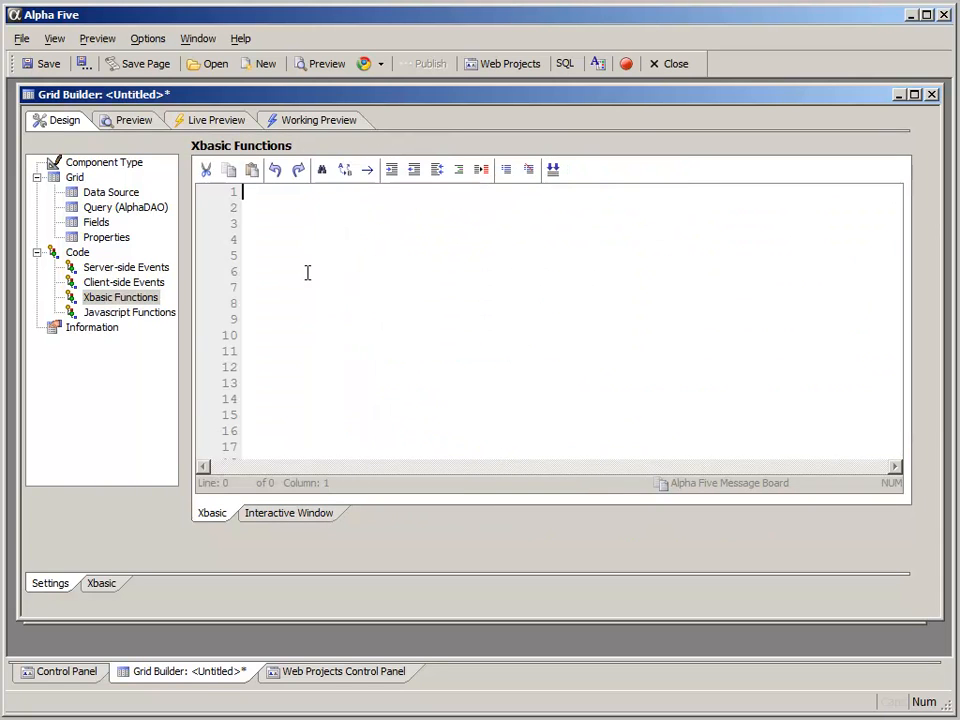
{"action": "left_click", "coordinate": [130, 312]}
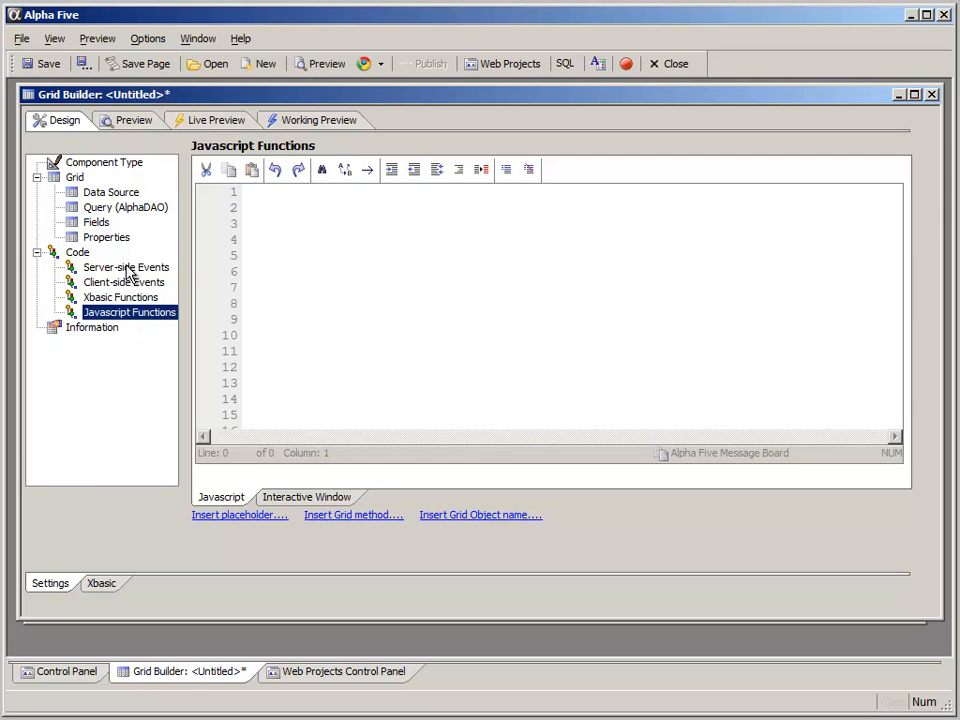
{"action": "left_click", "coordinate": [128, 270]}
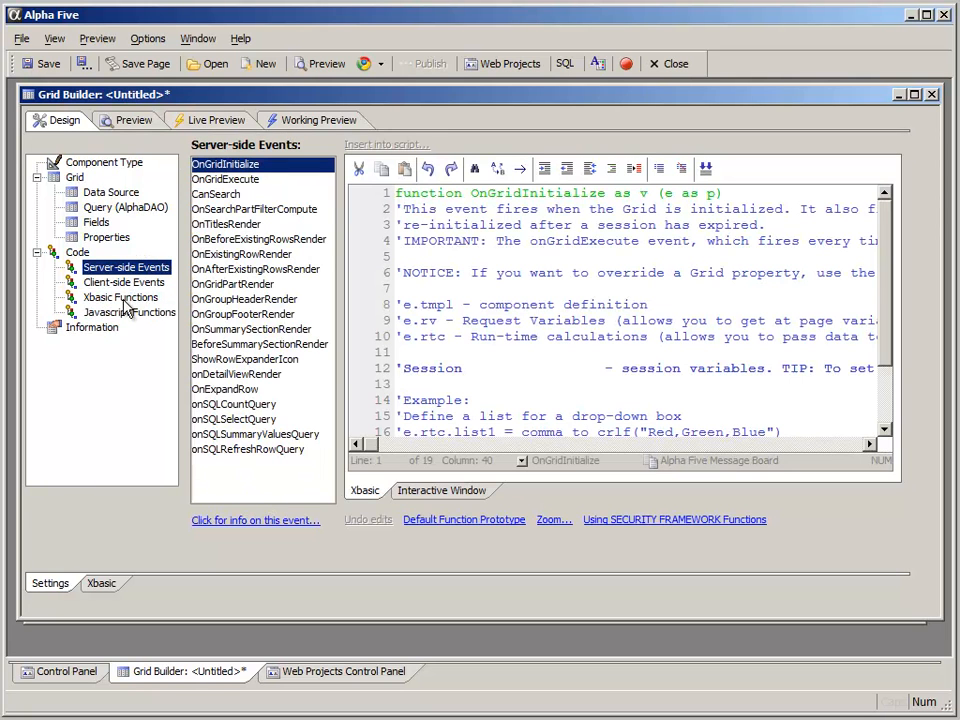
{"action": "left_click", "coordinate": [127, 299]}
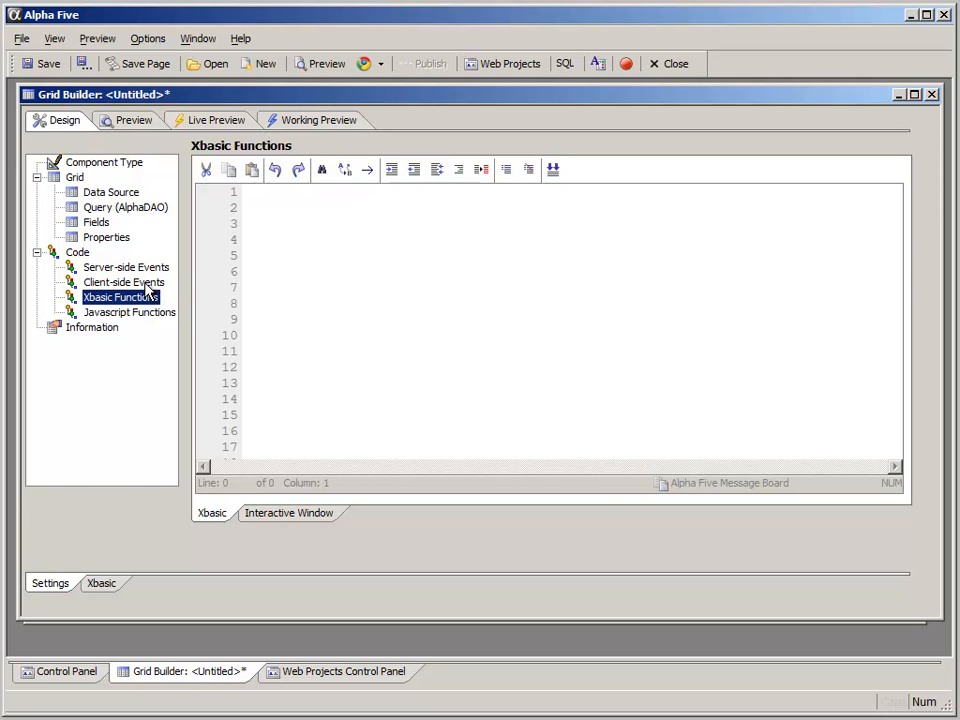
{"action": "left_click", "coordinate": [148, 282]}
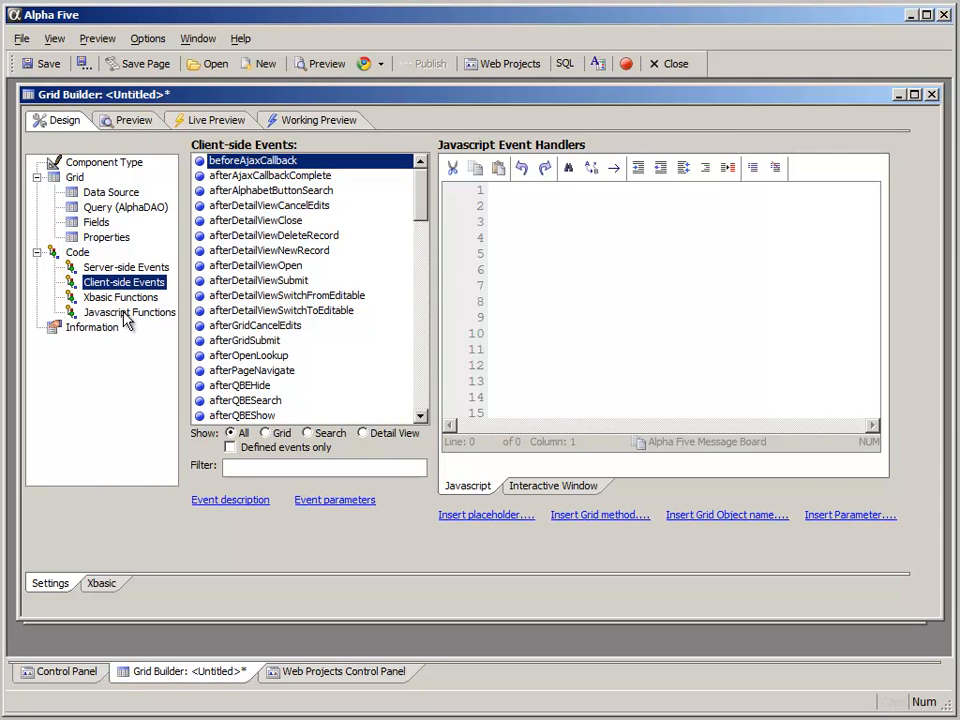
{"action": "left_click", "coordinate": [126, 315]}
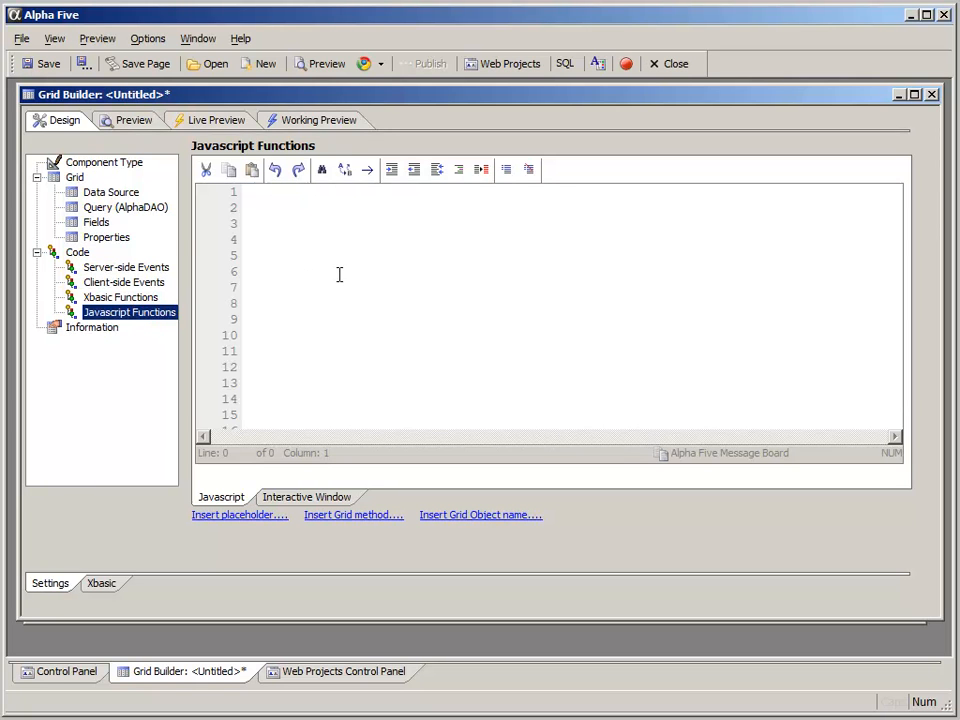
{"action": "left_click", "coordinate": [122, 283]}
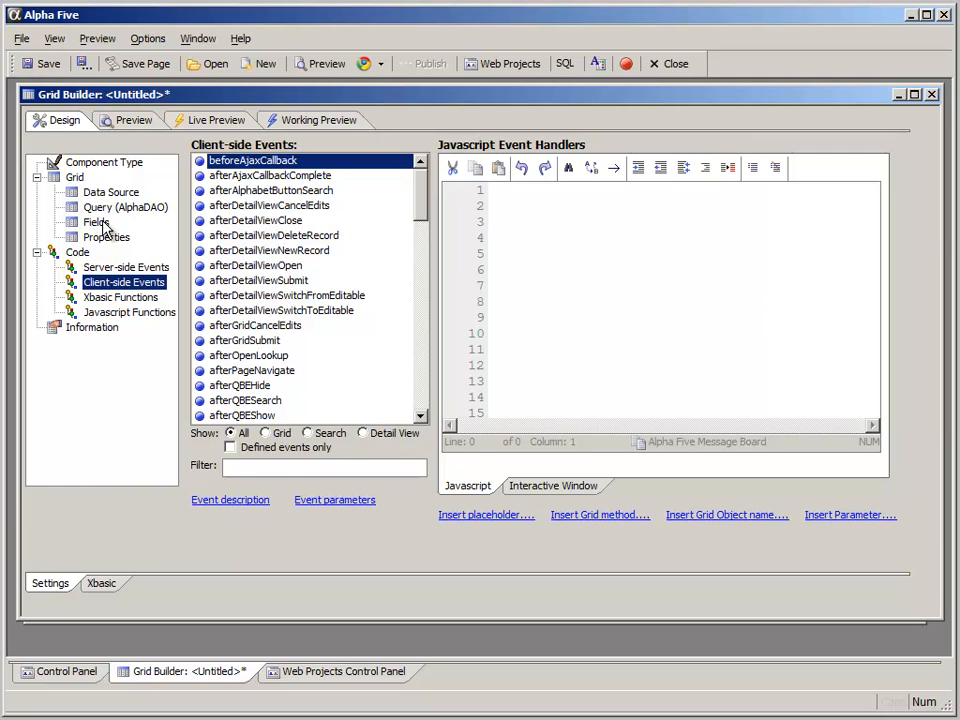
Save the grid component in the Default project as Customer_RO_Grid
{"action": "left_click", "coordinate": [45, 66]}
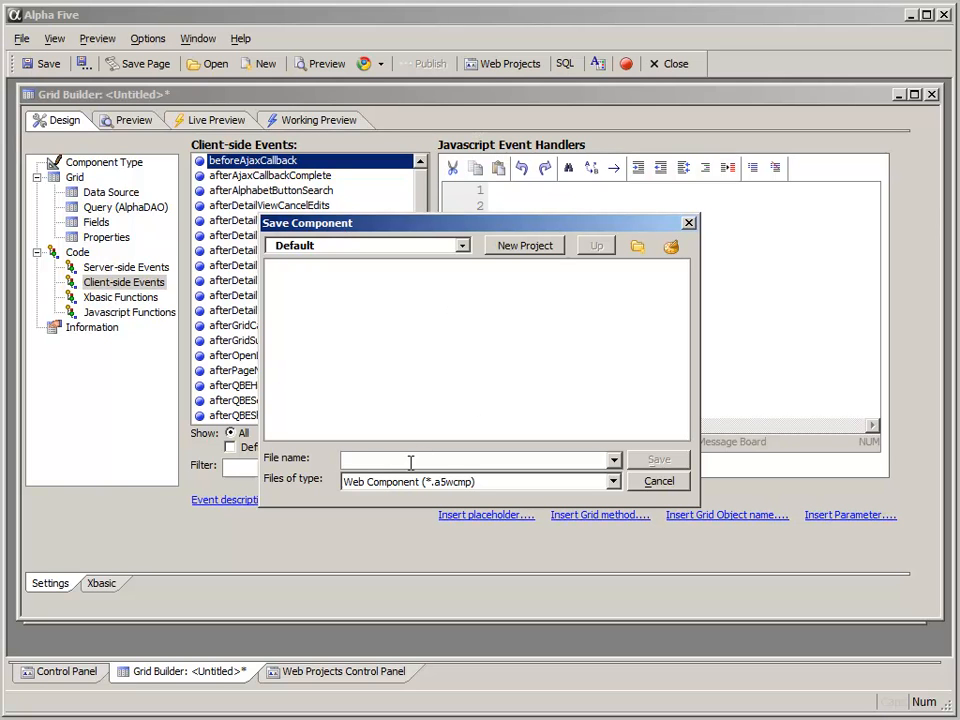
{"action": "type", "text": "Customer_RO_Grid"}
{"action": "left_click_drag", "start_coordinate": [481, 226], "coordinate": [475, 179]}
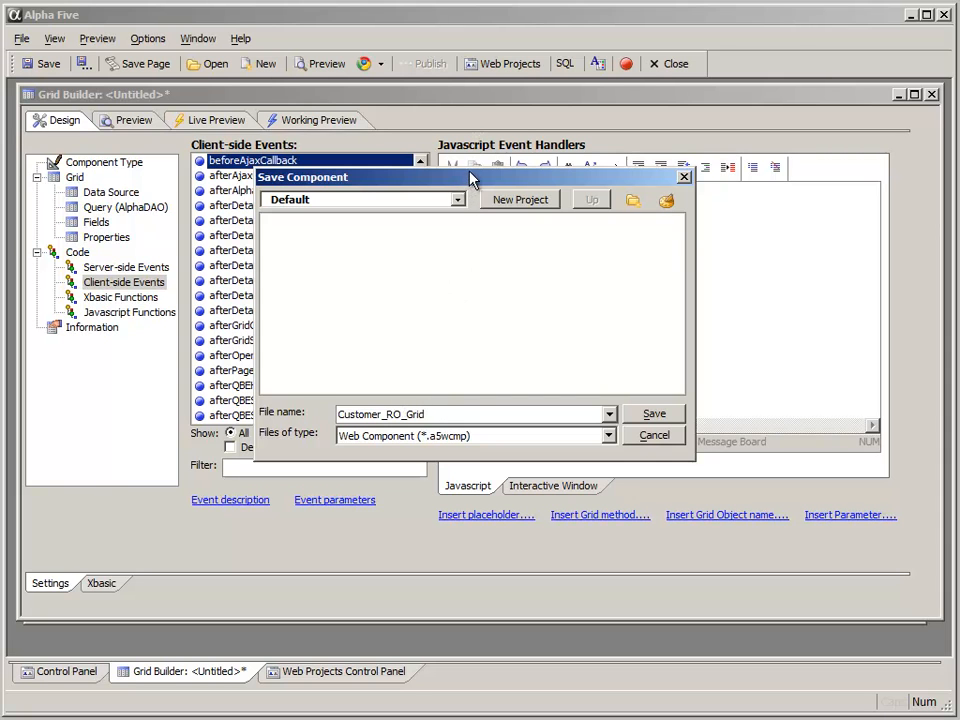
{"action": "left_click_drag", "start_coordinate": [477, 181], "coordinate": [477, 127]}
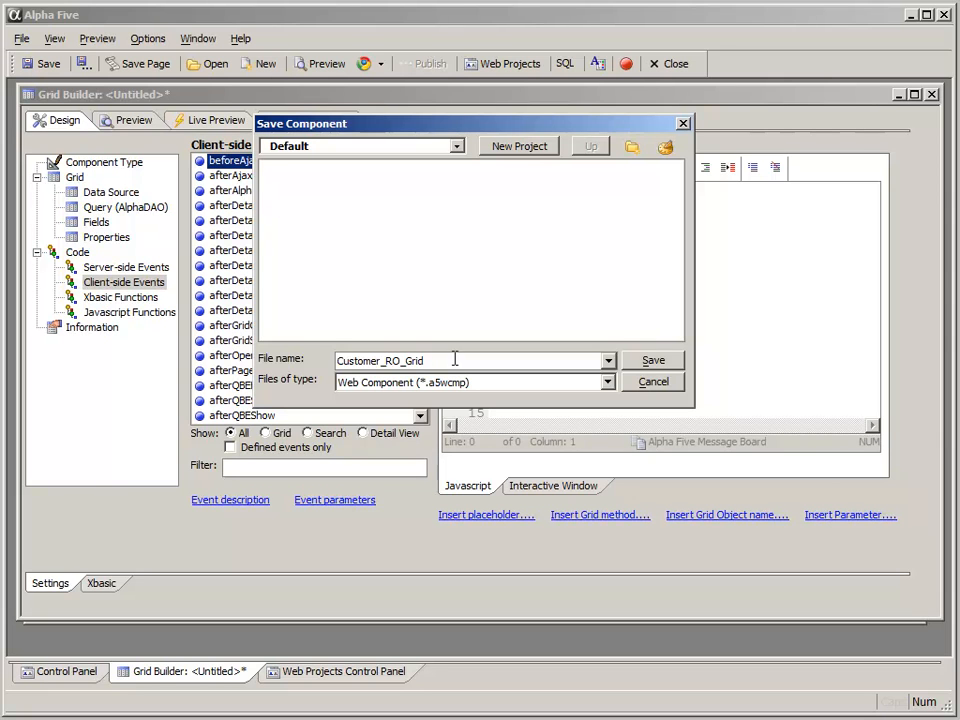
{"action": "left_click", "coordinate": [652, 361]}
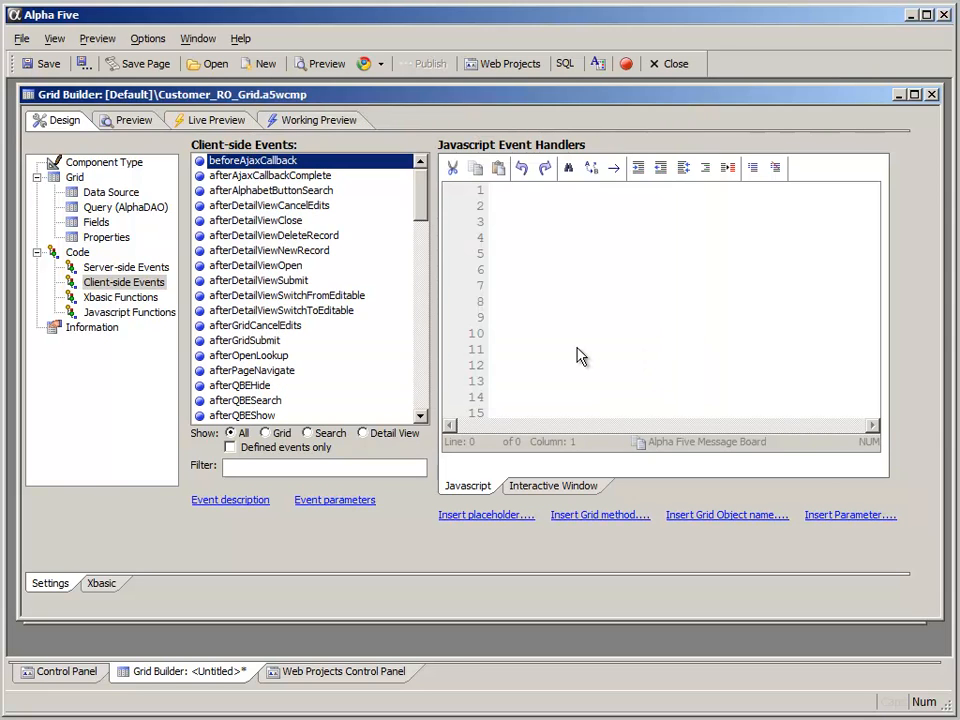
Revisit the grid's field selection, run a working preview and page forward to the third page of records
{"action": "left_click", "coordinate": [97, 221]}
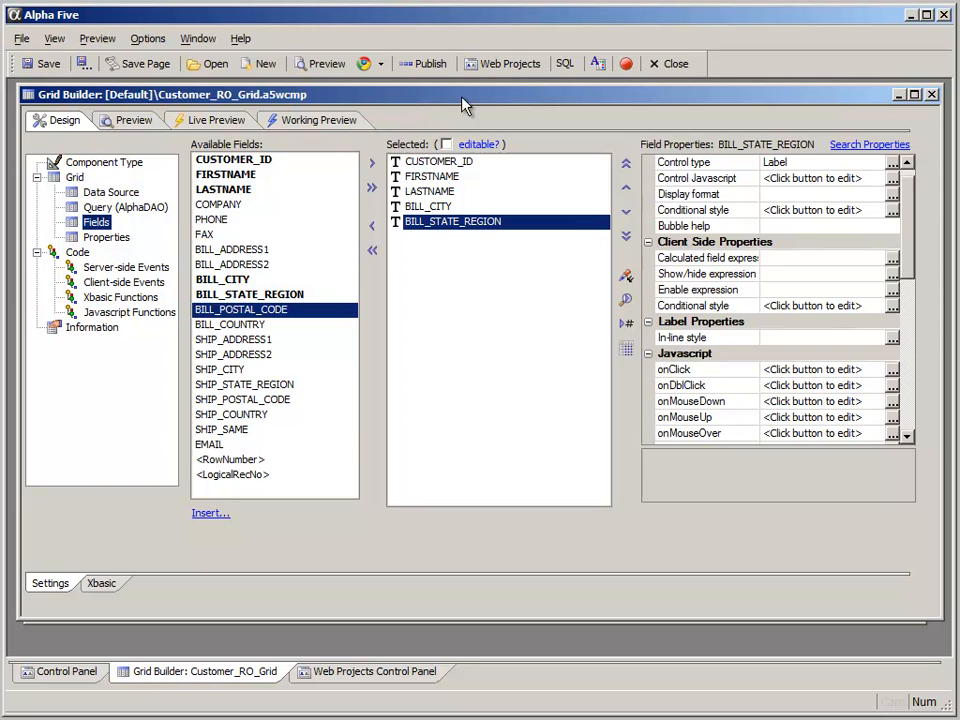
{"action": "left_click", "coordinate": [317, 122]}
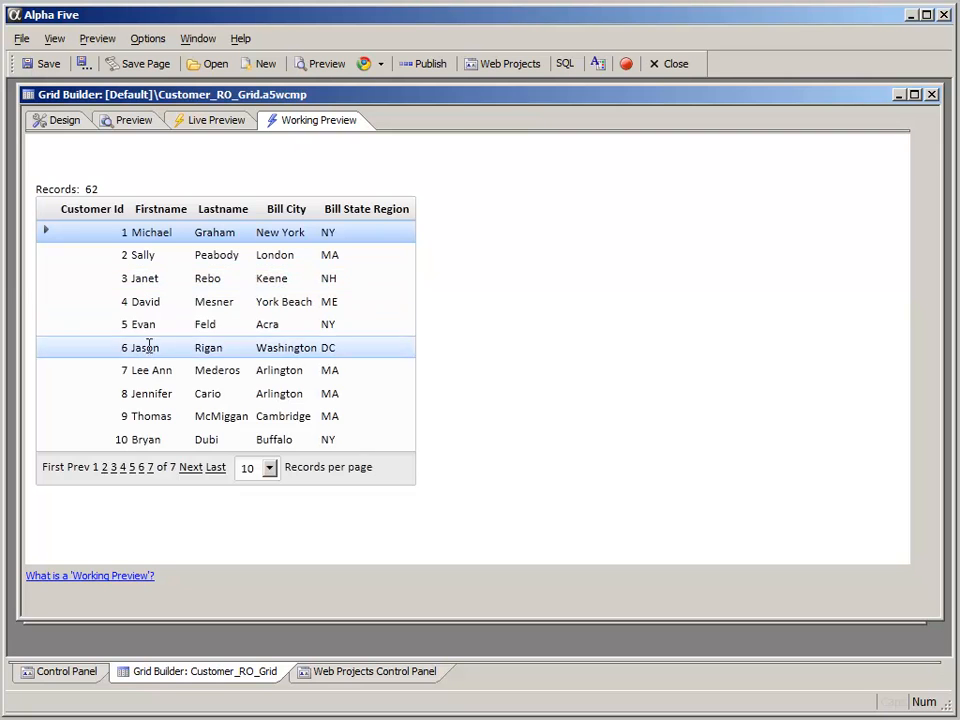
{"action": "left_click", "coordinate": [190, 467]}
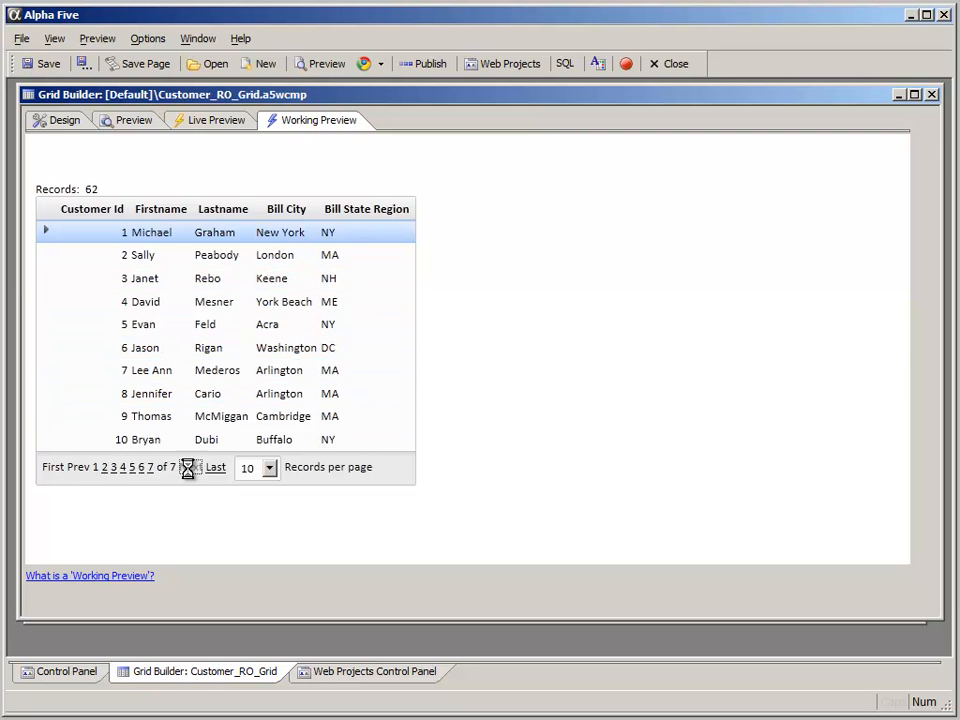
{"action": "left_click", "coordinate": [190, 467]}
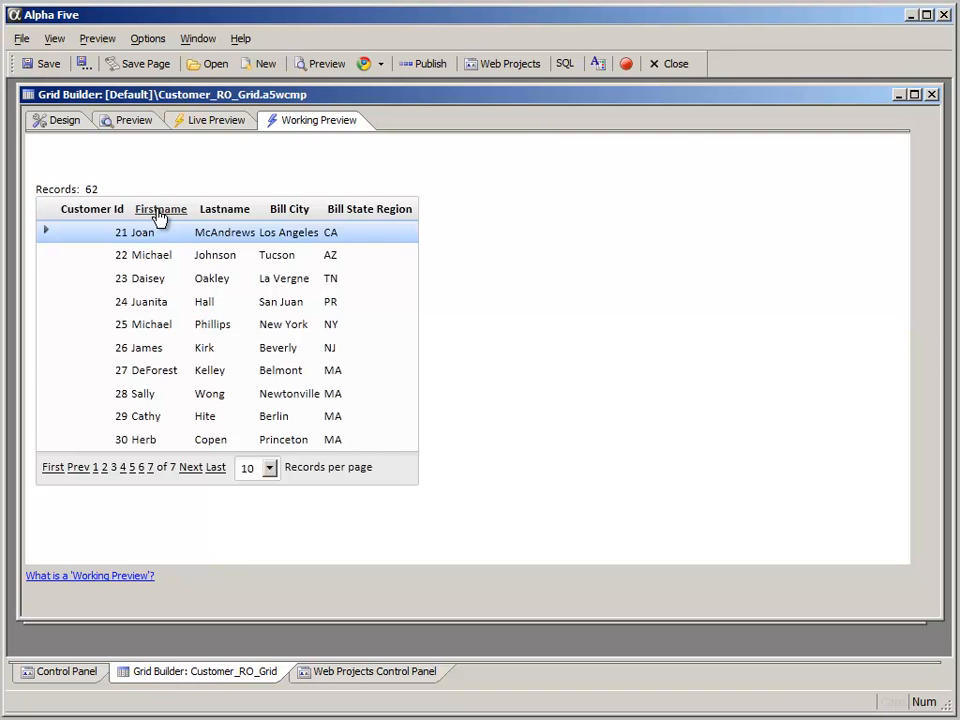
Sort the previewed records by Lastname in descending order, and page forward with 5 records shown per page
{"action": "left_click", "coordinate": [226, 211]}
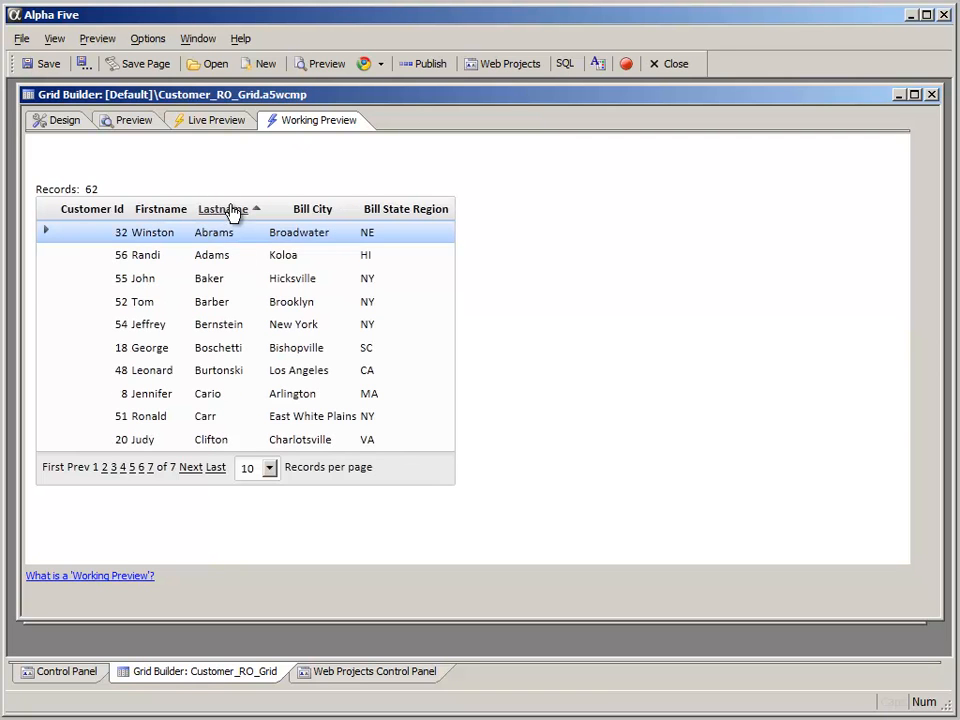
{"action": "left_click", "coordinate": [232, 211]}
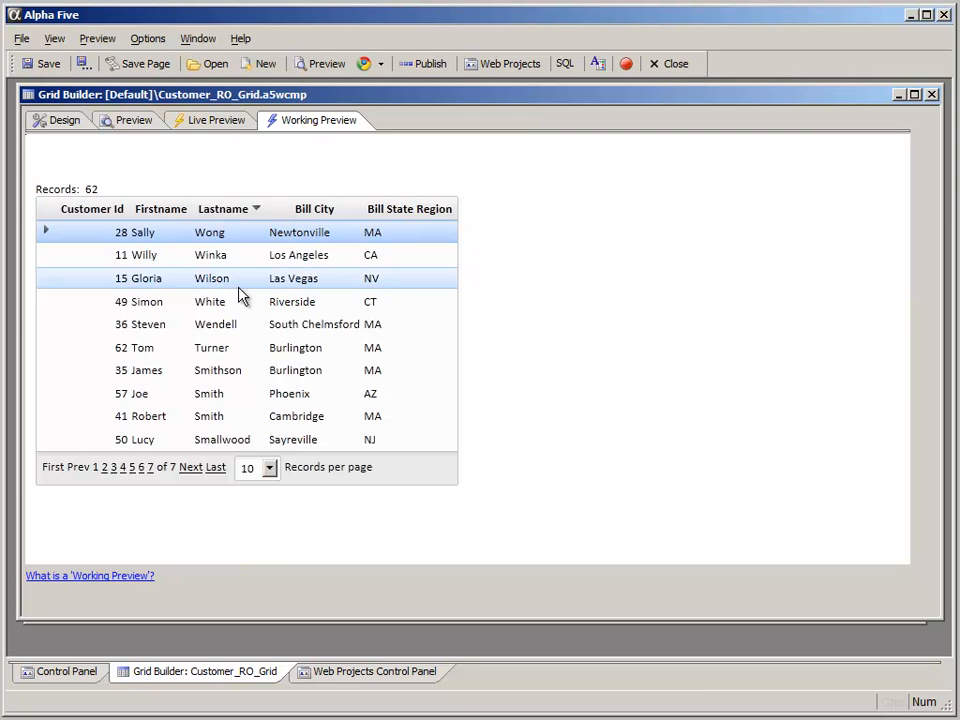
{"action": "left_click", "coordinate": [189, 467]}
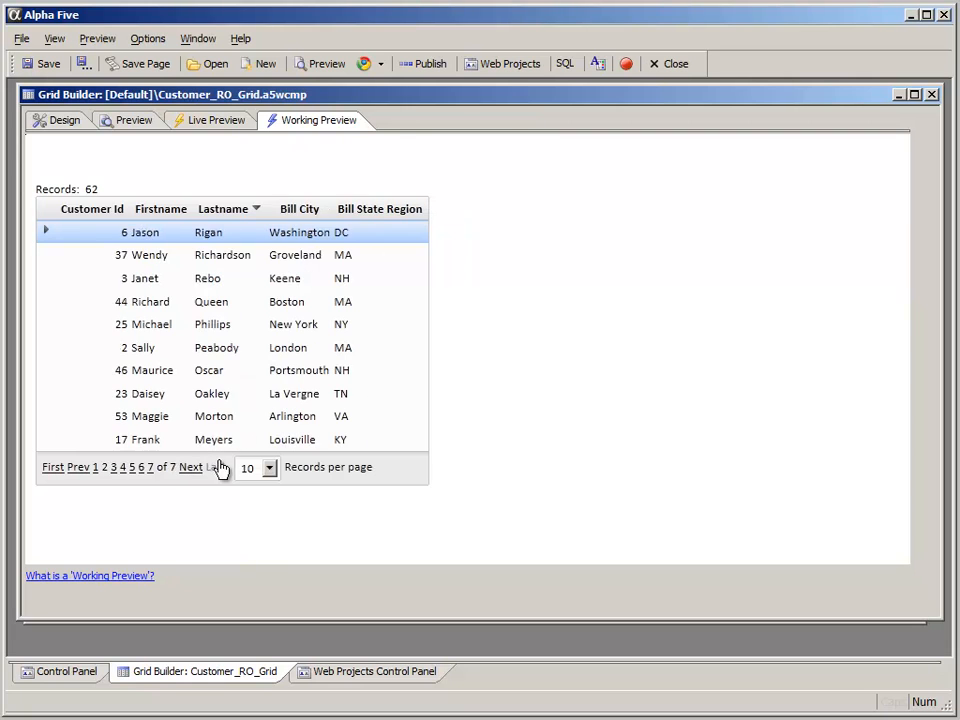
{"action": "left_click", "coordinate": [269, 468]}
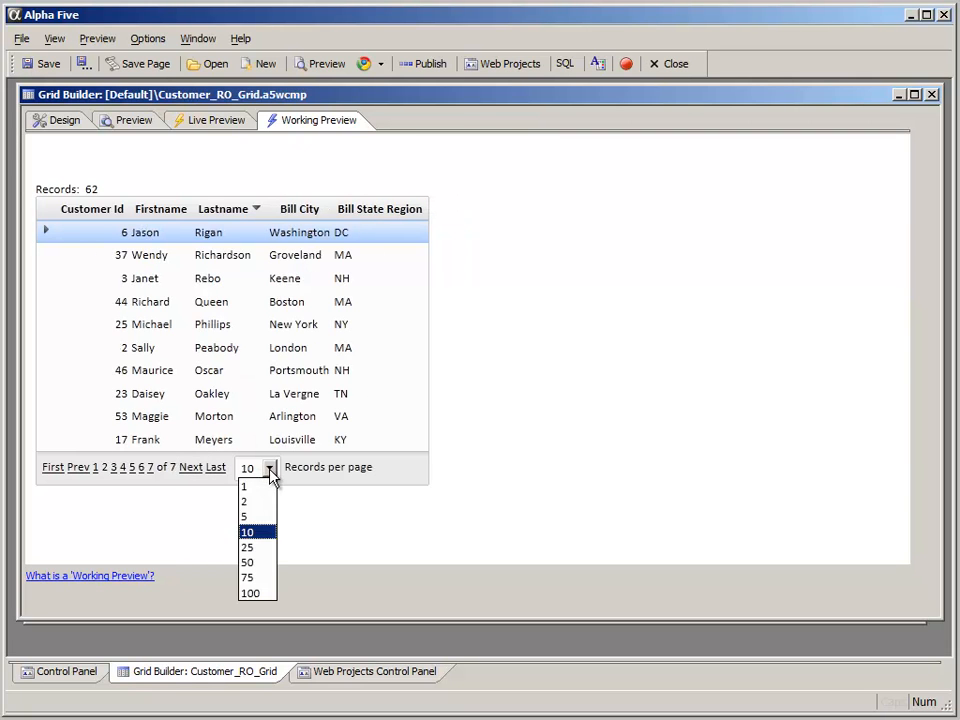
{"action": "left_click", "coordinate": [255, 518]}
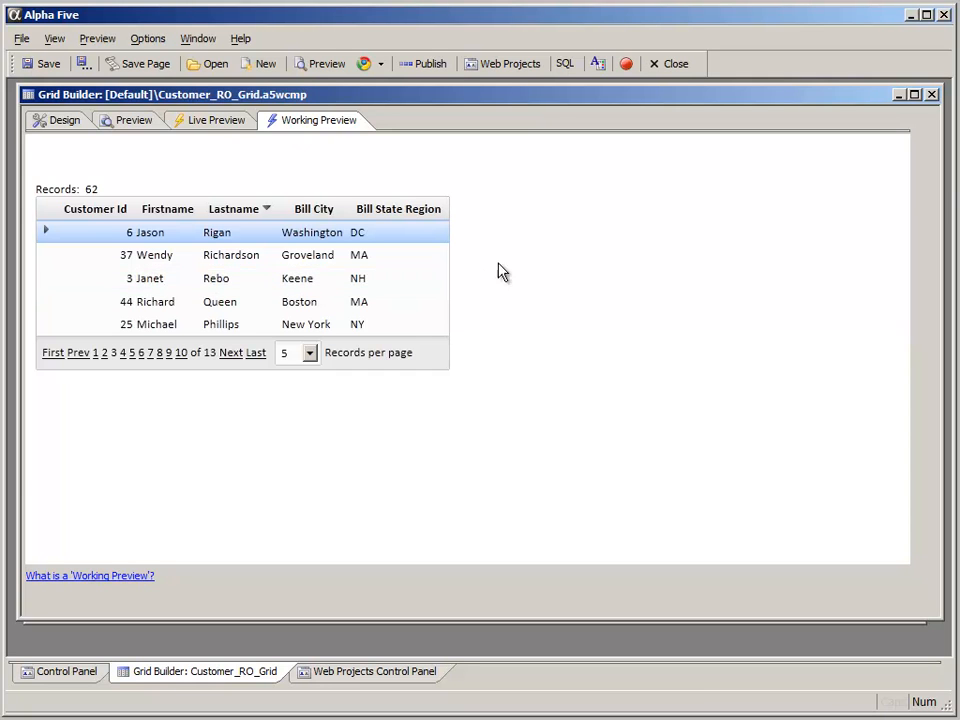
Return to the grid design and choose the pre-defined UPPERCASE display format for the FIRSTNAME field
{"action": "left_click", "coordinate": [64, 122]}
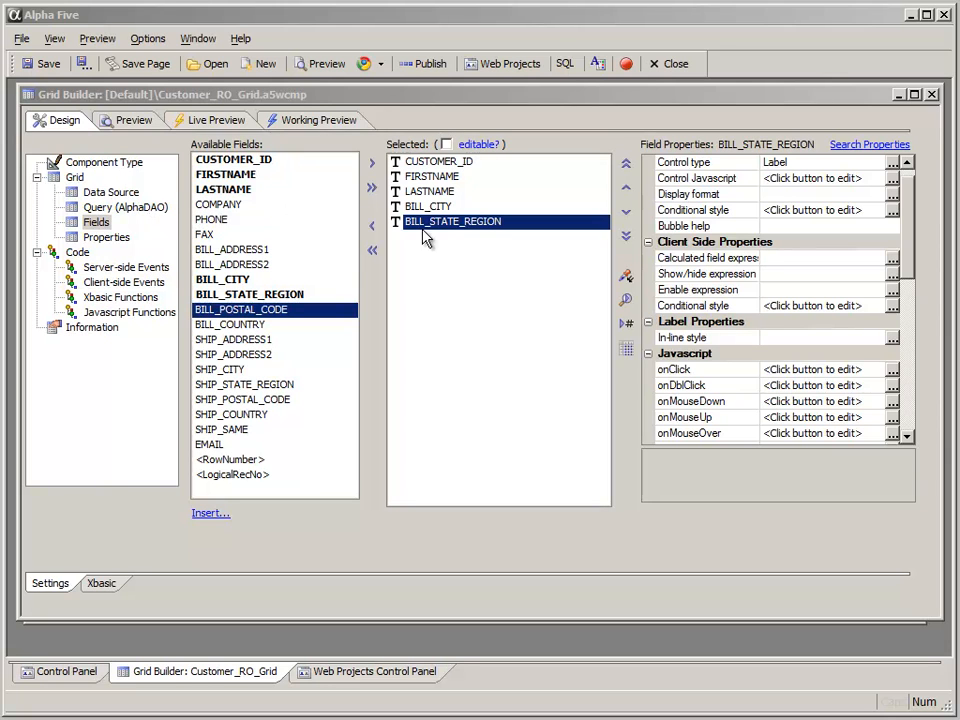
{"action": "left_click", "coordinate": [431, 178]}
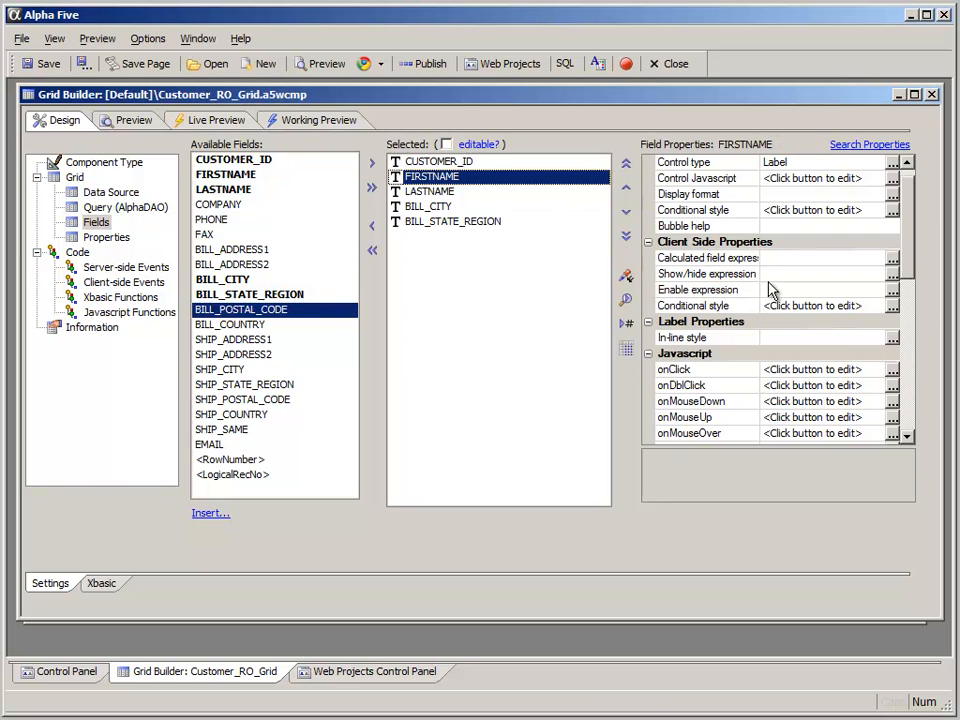
{"action": "left_click", "coordinate": [891, 195]}
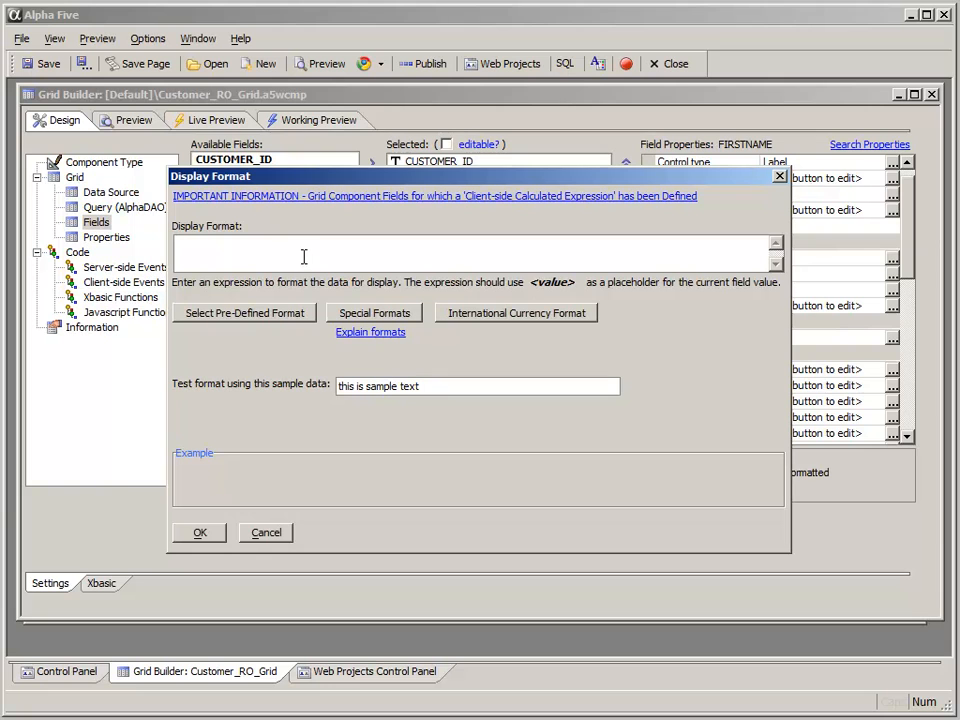
{"action": "left_click", "coordinate": [247, 315]}
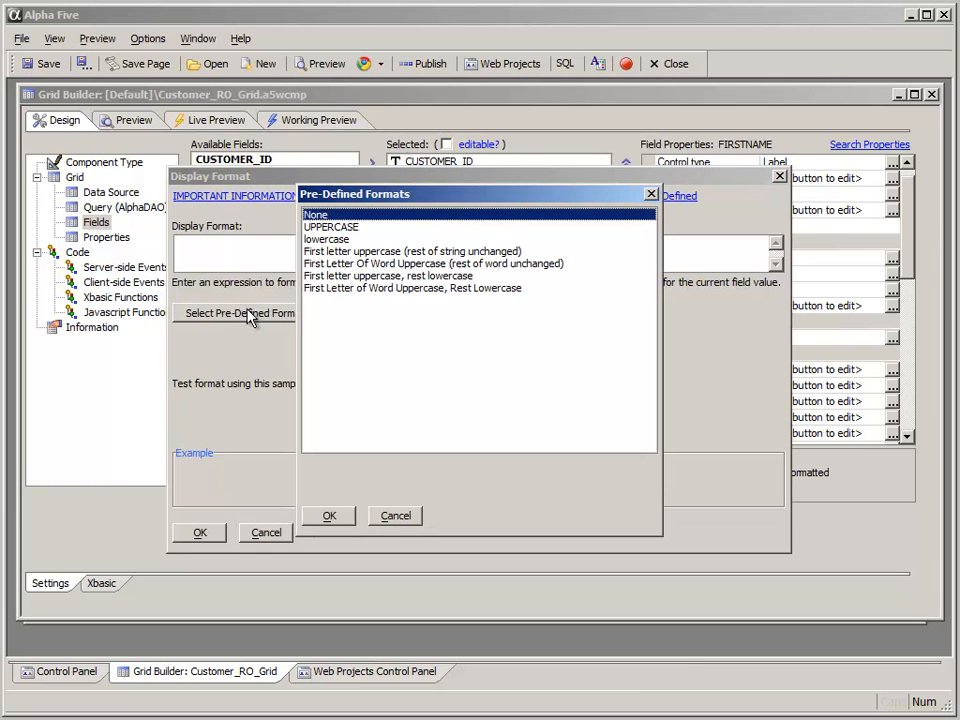
{"action": "left_click", "coordinate": [333, 228]}
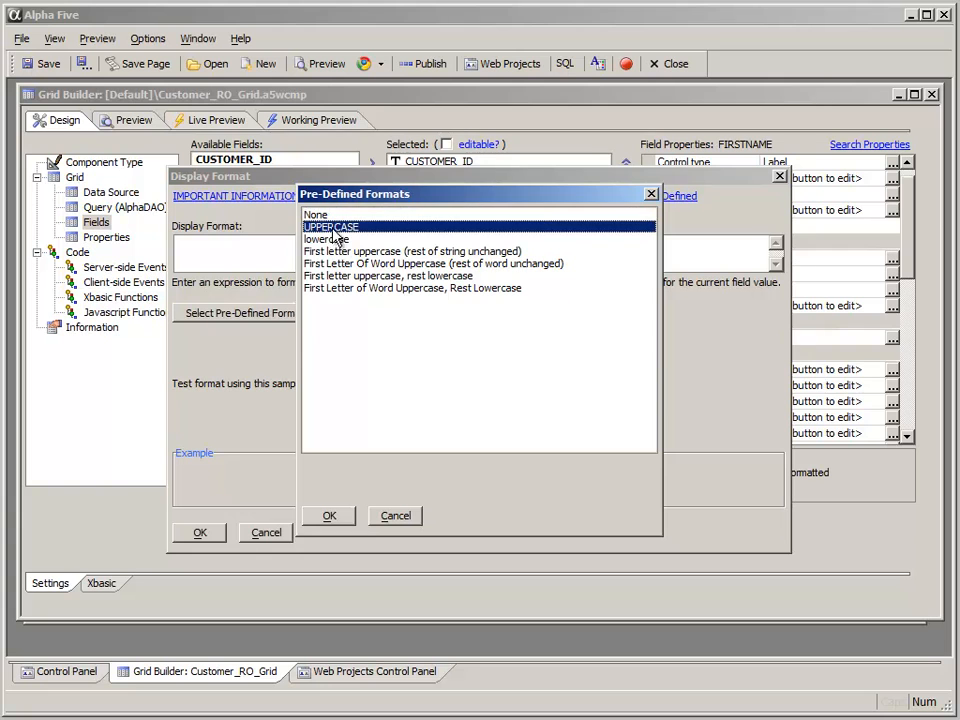
{"action": "left_click", "coordinate": [329, 516]}
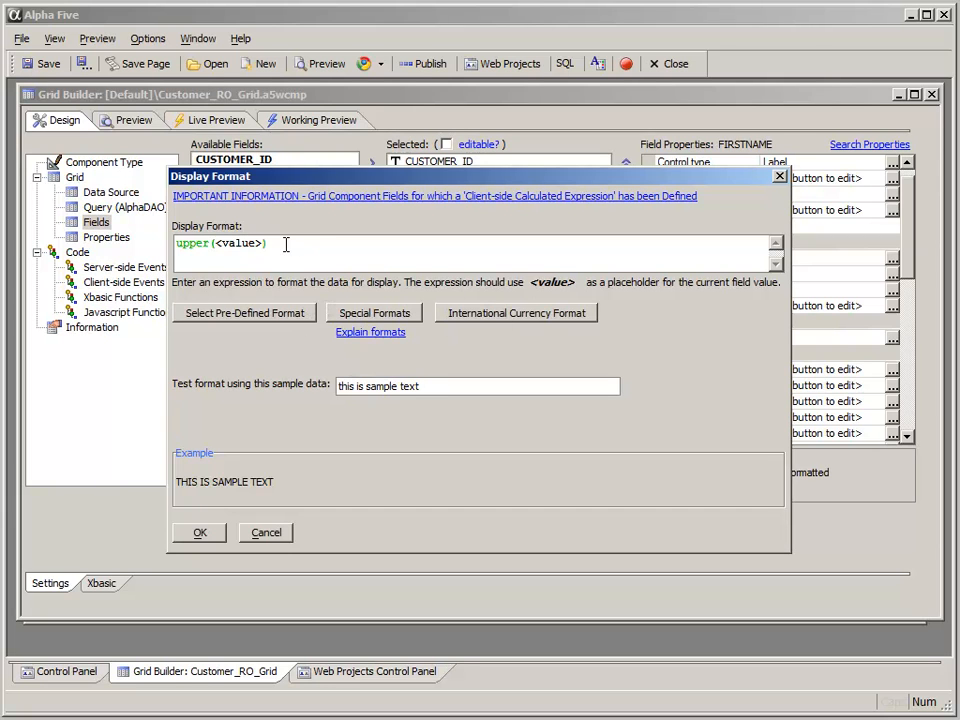
Read the explanations of the special formats and of formatting fields that have a client-side calculated expression
{"action": "left_click", "coordinate": [372, 336]}
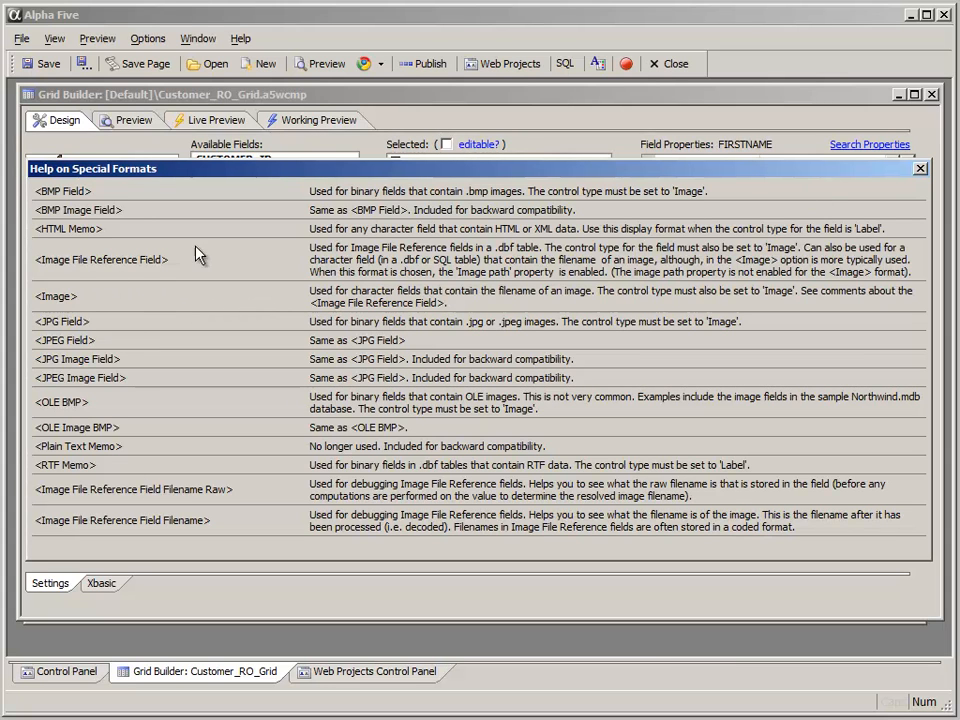
{"action": "left_click", "coordinate": [920, 169]}
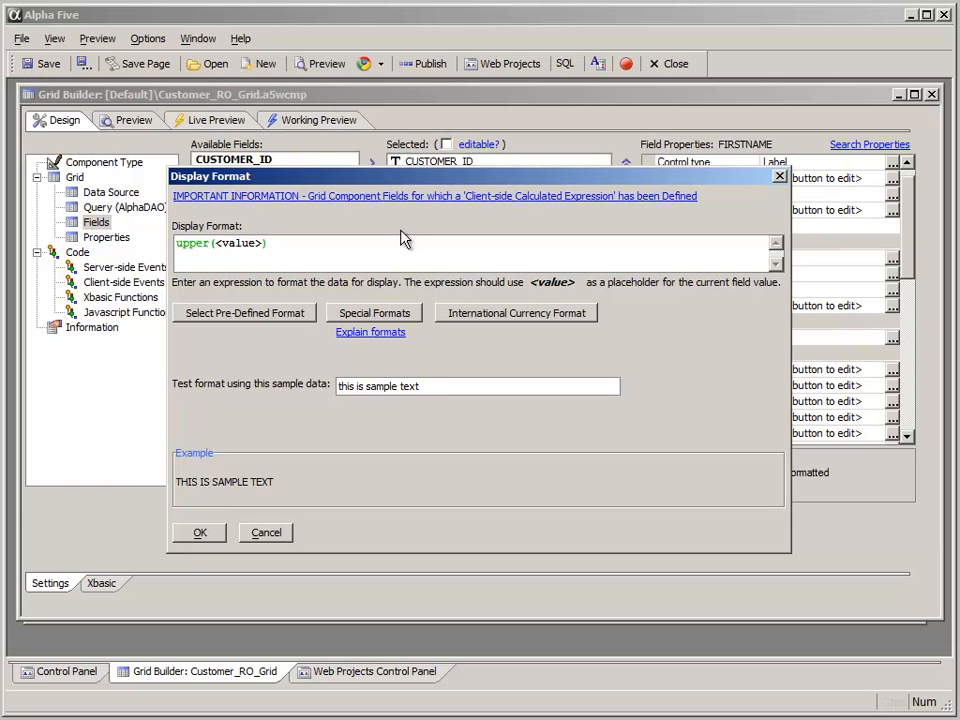
{"action": "left_click", "coordinate": [405, 196]}
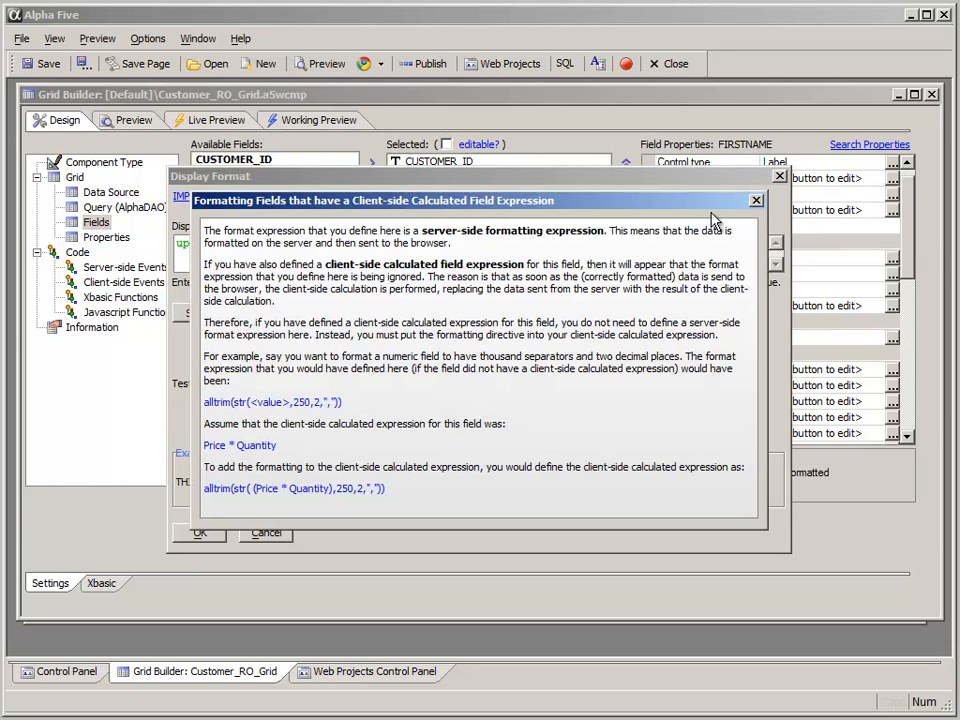
{"action": "left_click", "coordinate": [756, 200]}
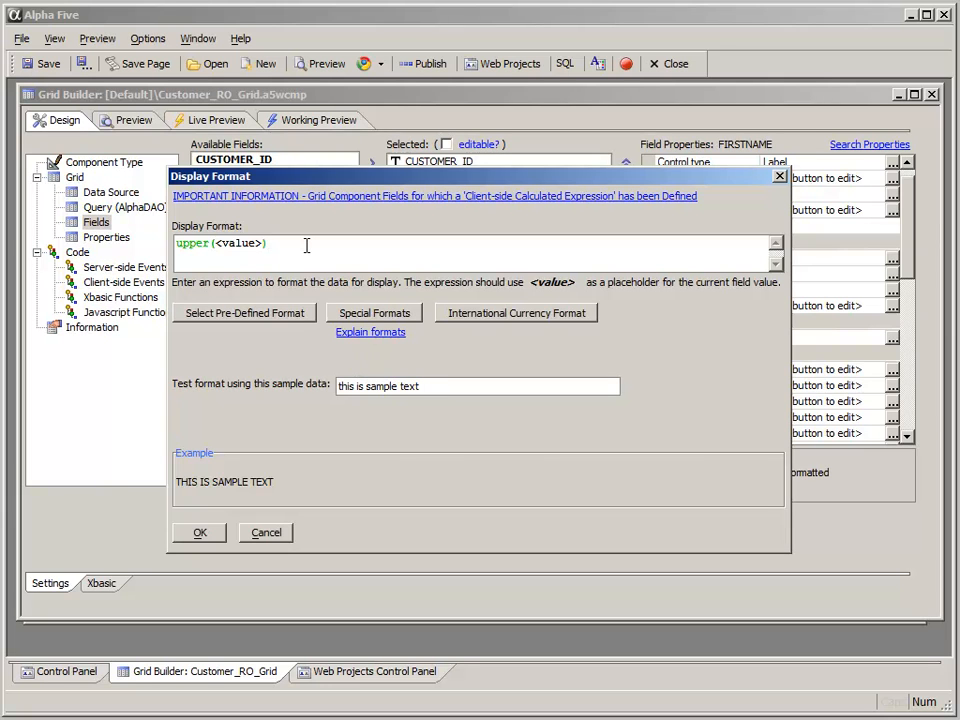
Accept FIRSTNAME's uppercase format and set its bubble help to "This is the customer first name."
{"action": "left_click", "coordinate": [203, 533]}
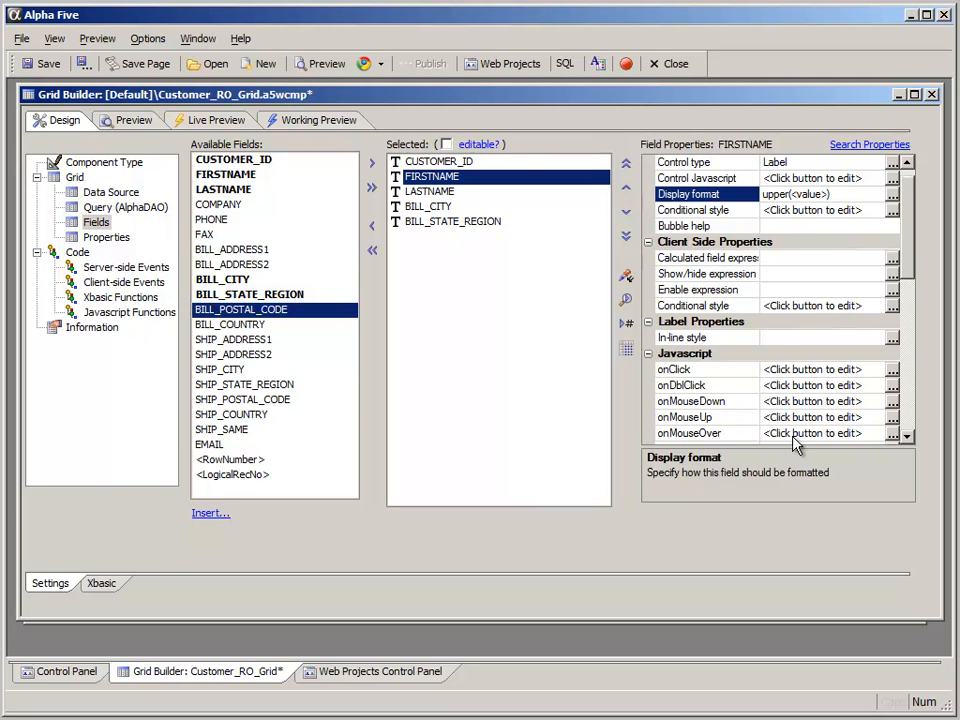
{"action": "left_click", "coordinate": [785, 226]}
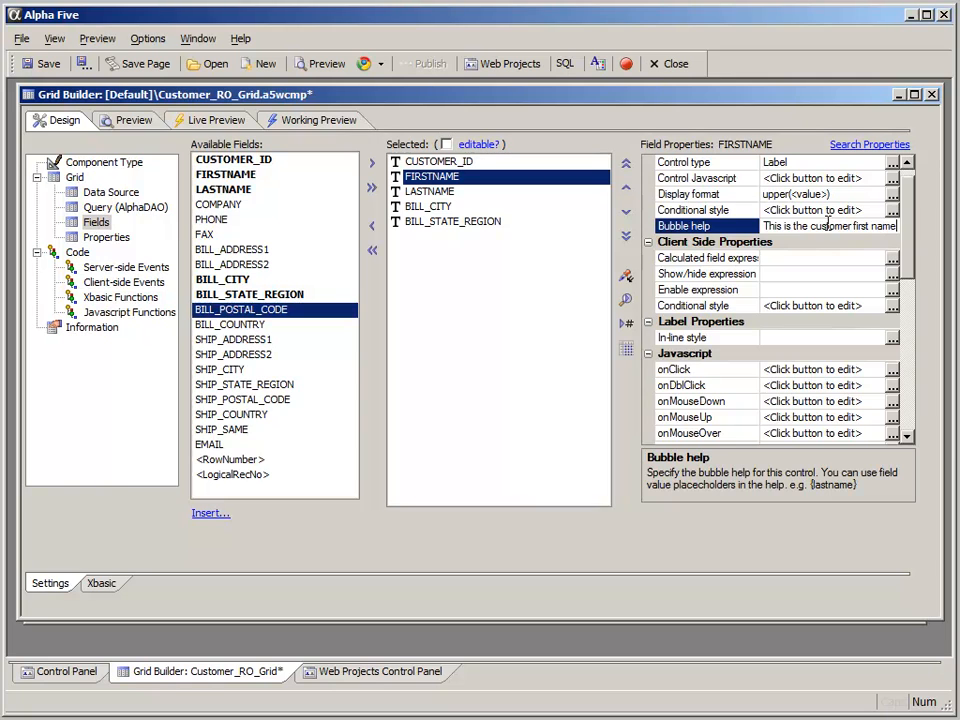
{"action": "type", "text": "."}
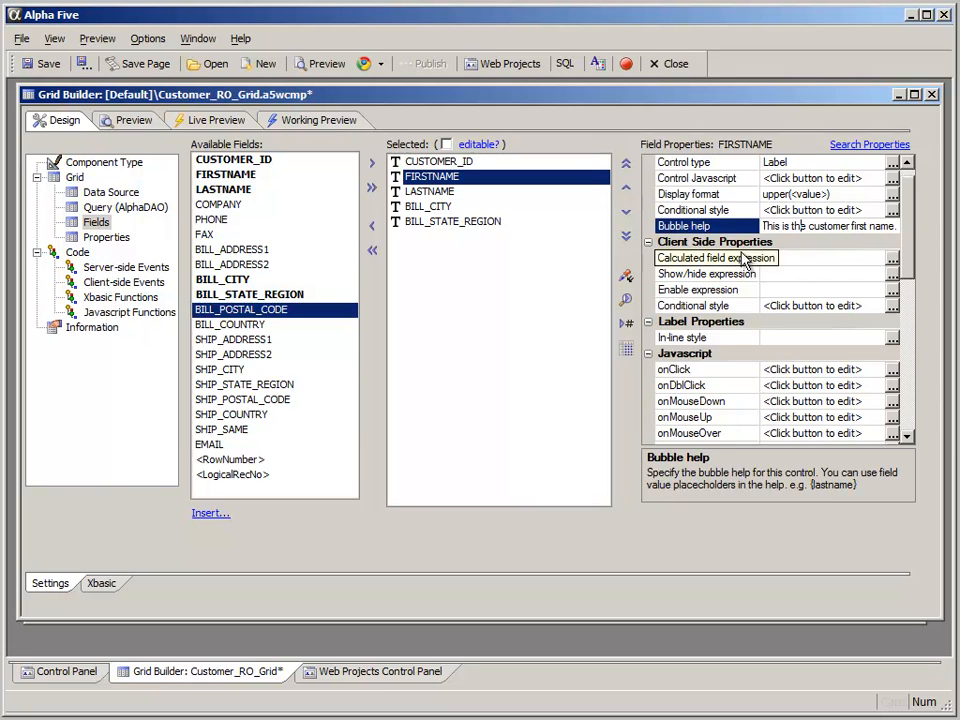
Give the LASTNAME field the pre-defined UPPERCASE display format and run a working preview of the grid
{"action": "left_click", "coordinate": [437, 191]}
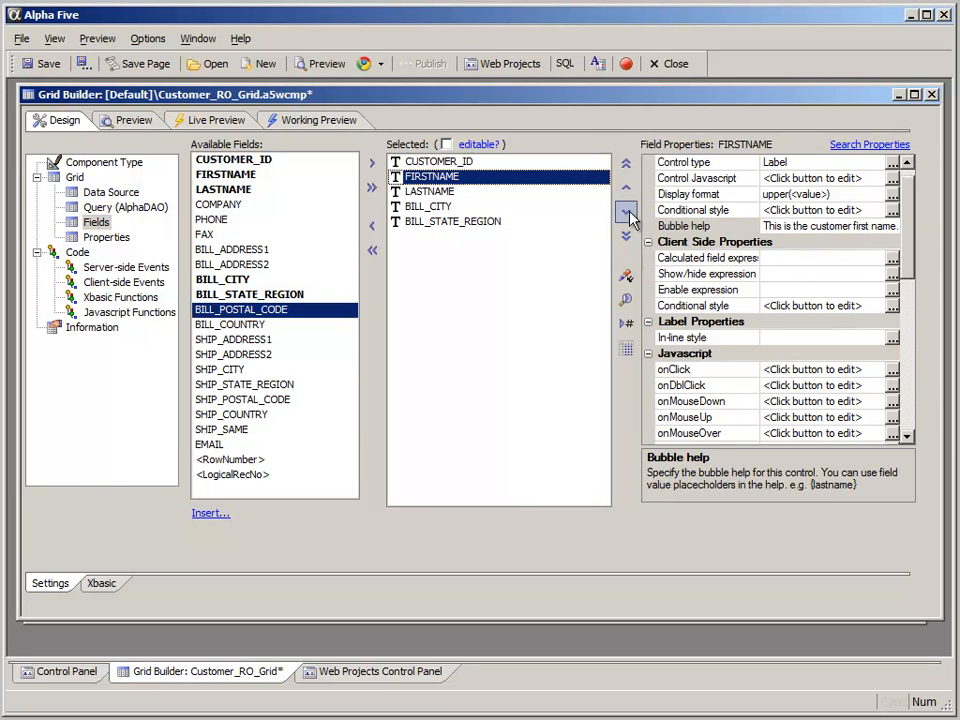
{"action": "left_click", "coordinate": [441, 192]}
{"action": "left_click", "coordinate": [815, 194]}
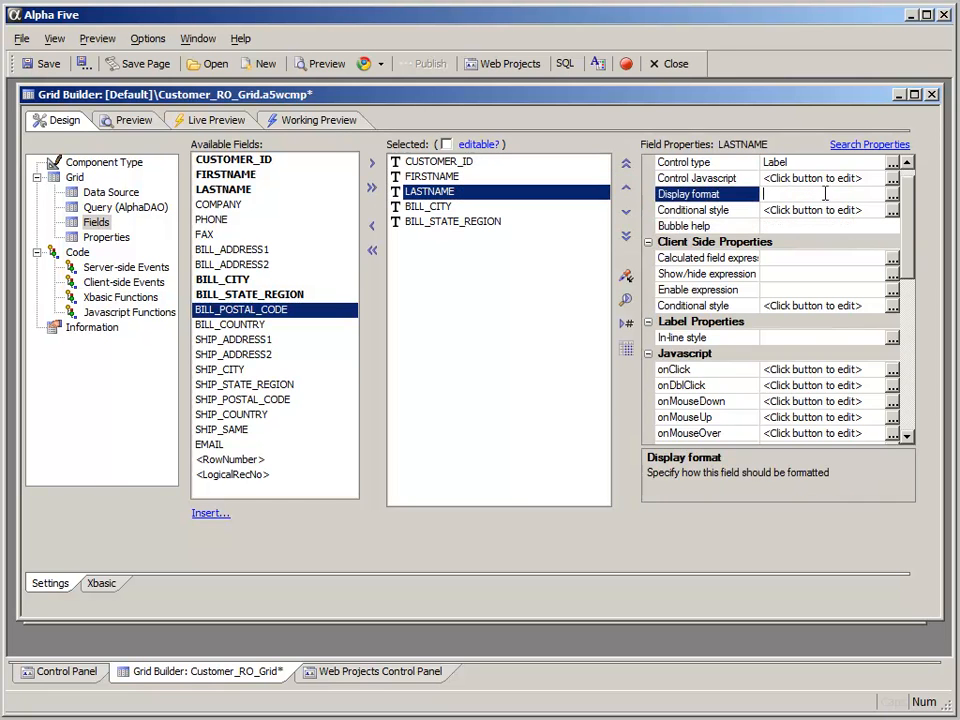
{"action": "left_click", "coordinate": [893, 196]}
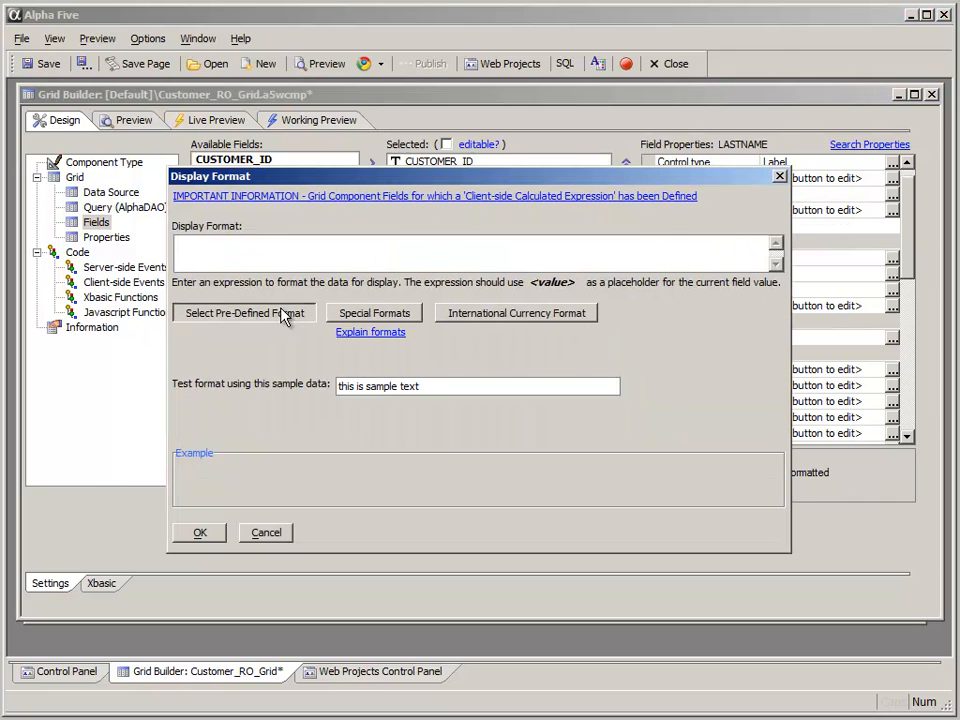
{"action": "left_click", "coordinate": [334, 314]}
{"action": "left_click", "coordinate": [336, 229]}
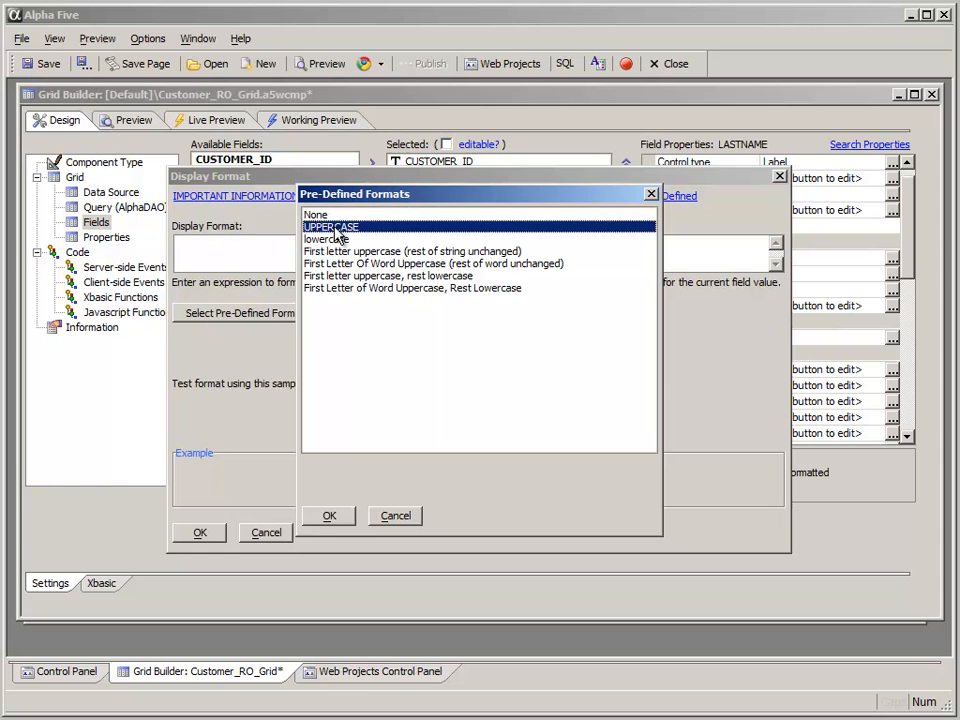
{"action": "left_click", "coordinate": [330, 516]}
{"action": "left_click", "coordinate": [200, 532]}
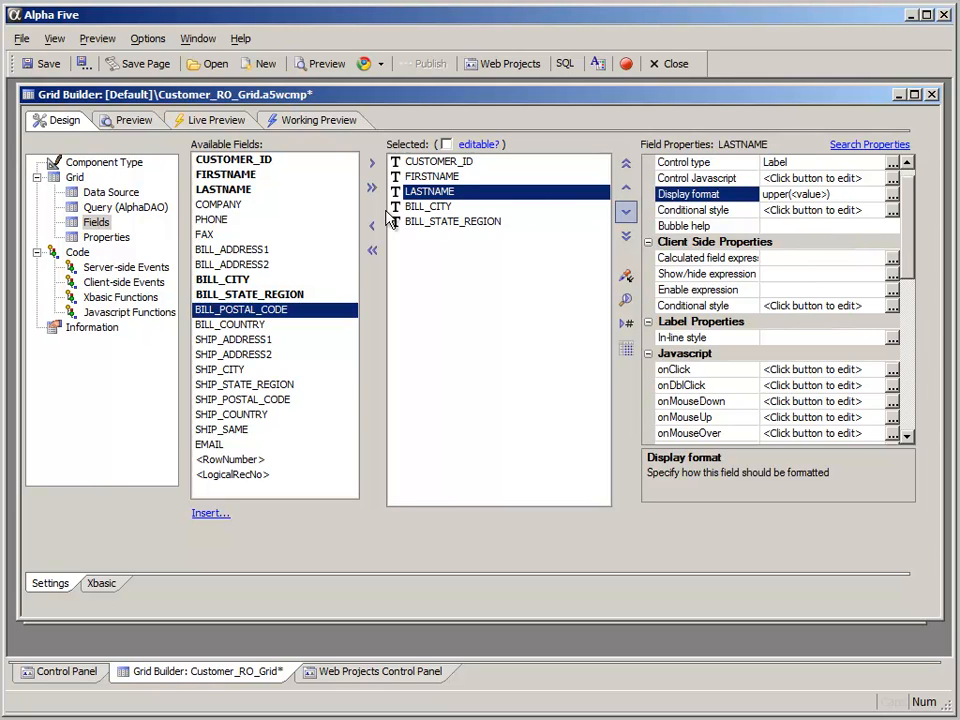
{"action": "left_click", "coordinate": [300, 121]}
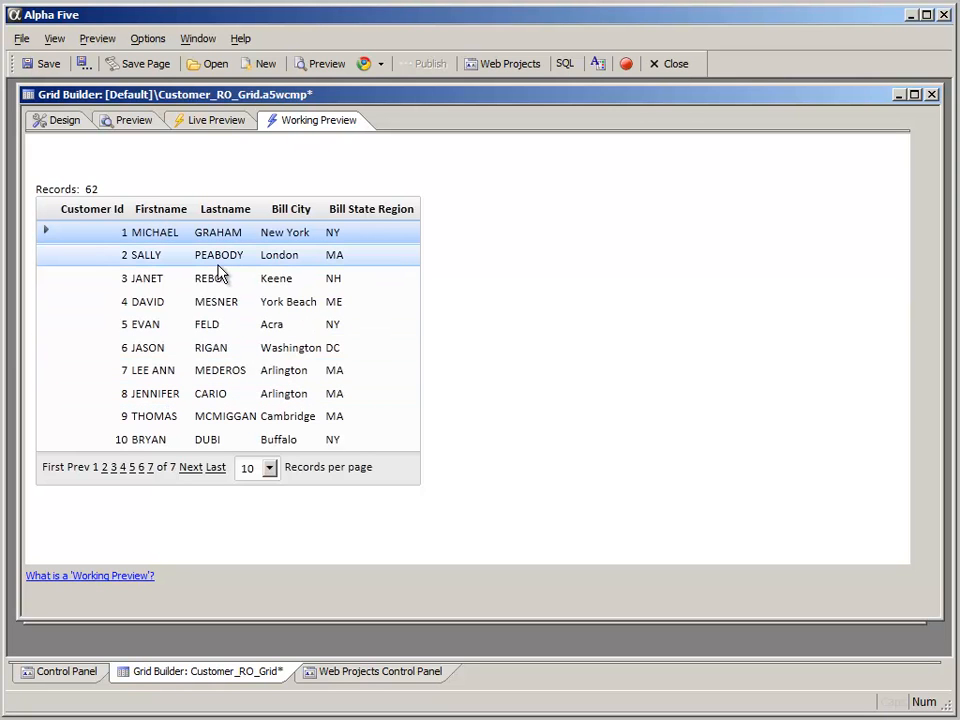
Examine LASTNAME's available control types, Javascript events and column properties, including the cell in-line style
{"action": "left_click", "coordinate": [66, 123]}
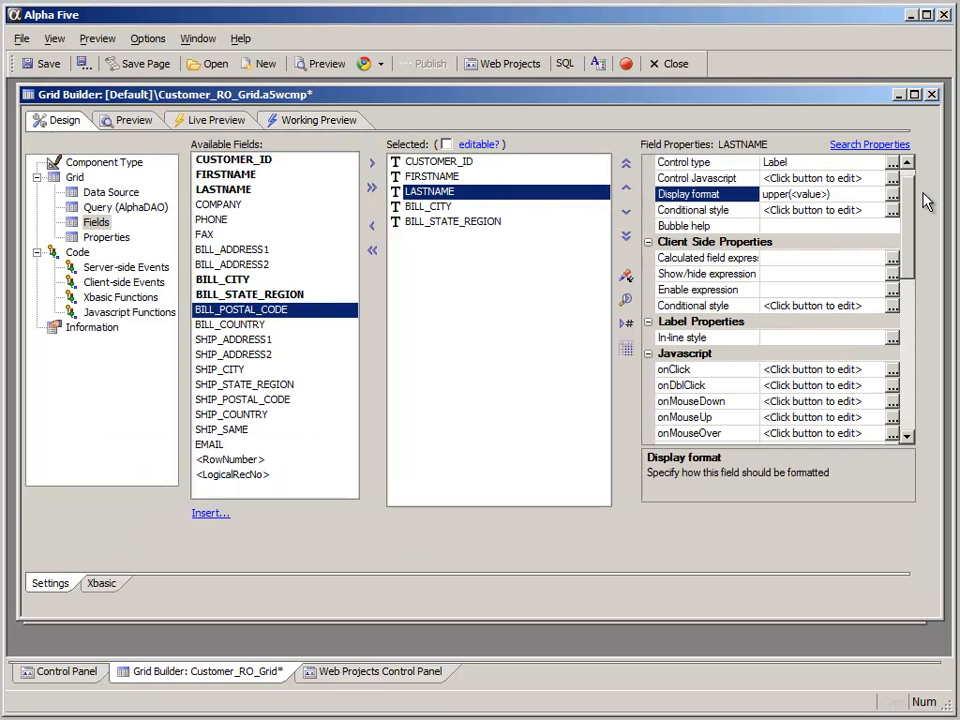
{"action": "scroll", "coordinate": [912, 195], "scroll_direction": "up", "scroll_amount": 1}
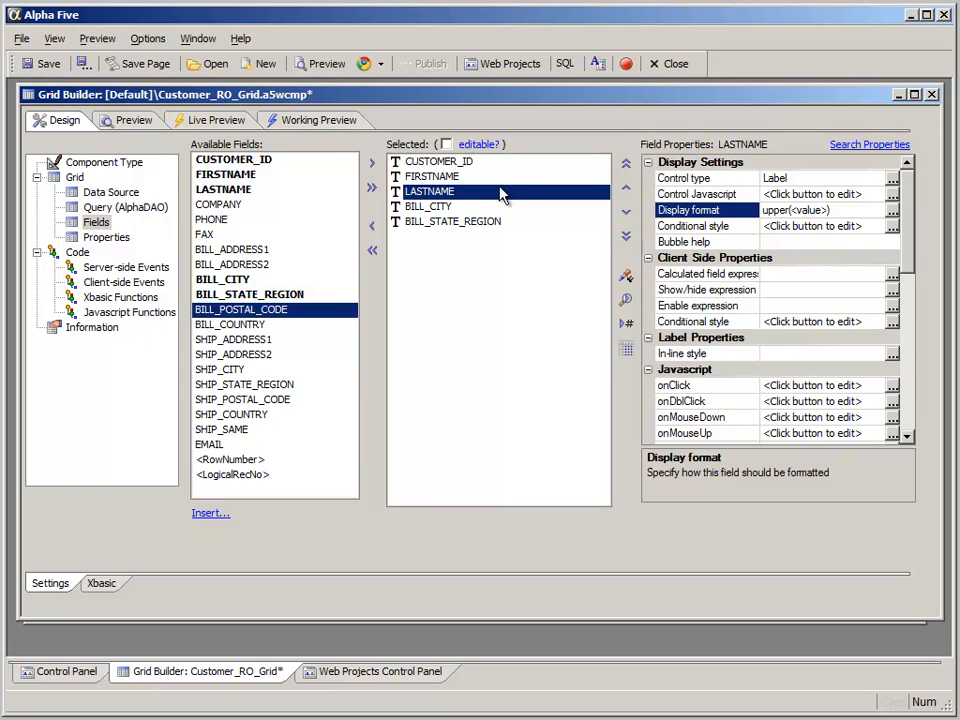
{"action": "left_click", "coordinate": [892, 181]}
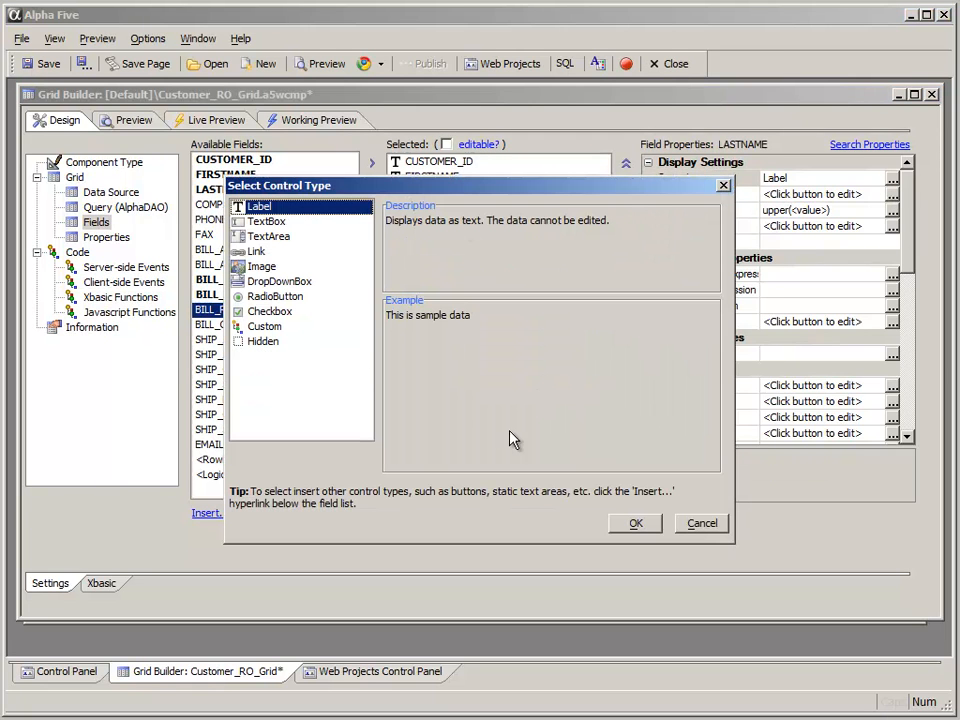
{"action": "left_click", "coordinate": [692, 522]}
{"action": "left_click_drag", "start_coordinate": [912, 224], "coordinate": [909, 268]}
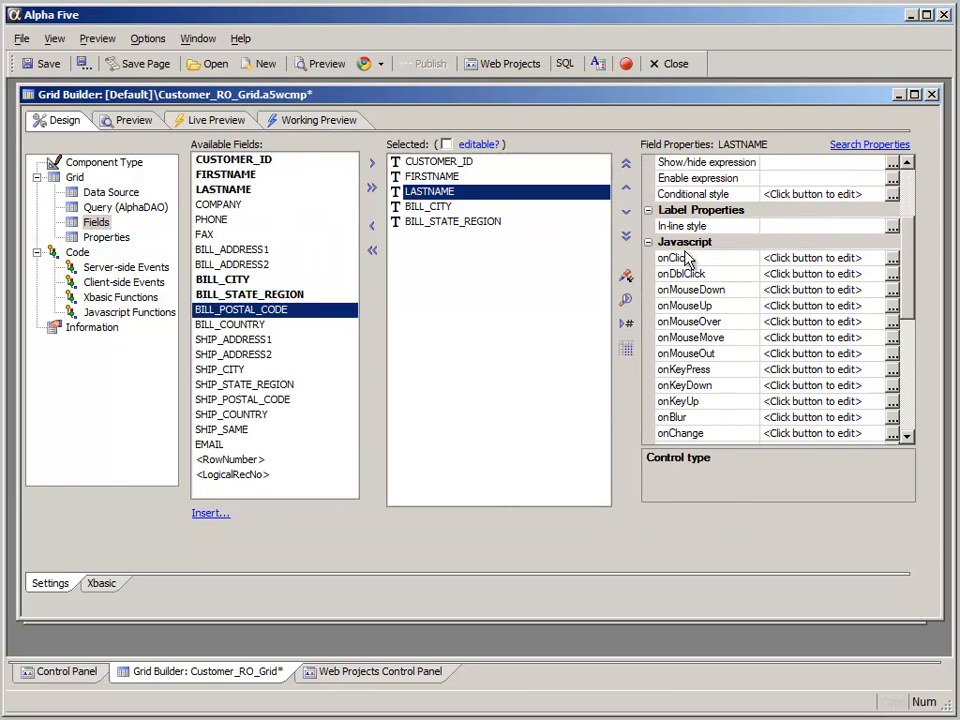
{"action": "left_click_drag", "start_coordinate": [905, 258], "coordinate": [907, 336]}
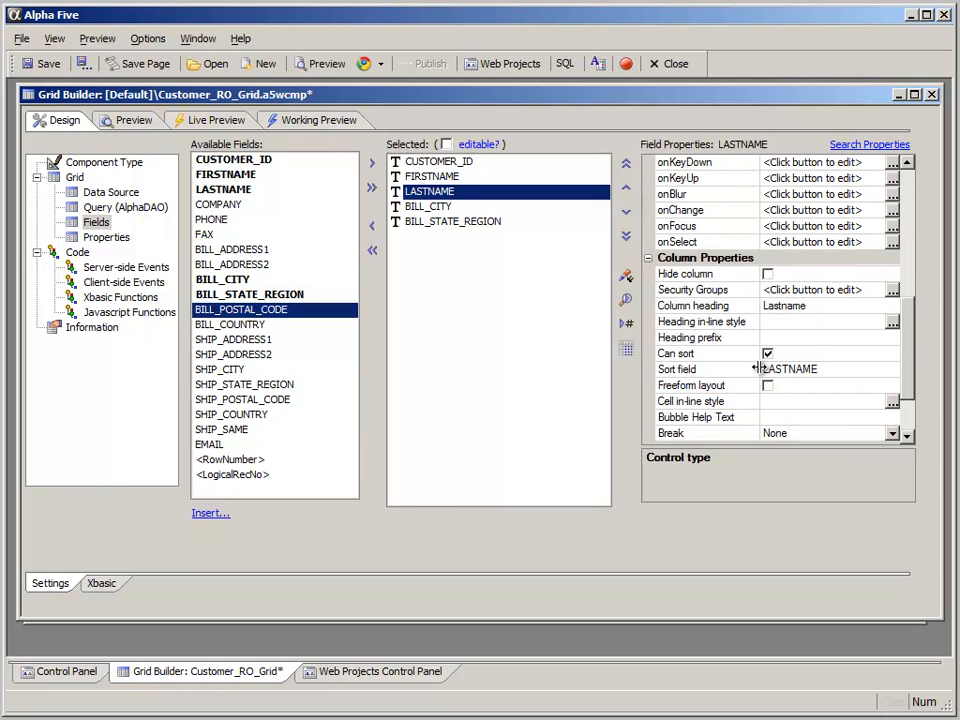
{"action": "left_click", "coordinate": [790, 401]}
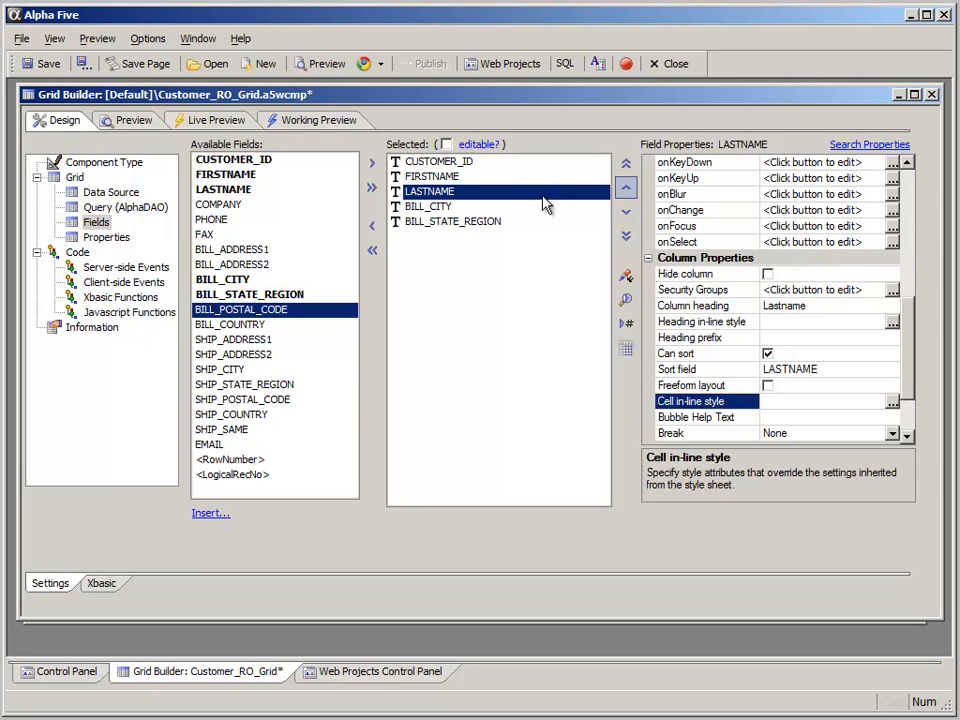
Select FIRSTNAME and LASTNAME together, and view the properties of CUSTOMER_ID, FIRSTNAME and LASTNAME individually
{"action": "left_click", "coordinate": [440, 177], "text": "ctrl"}
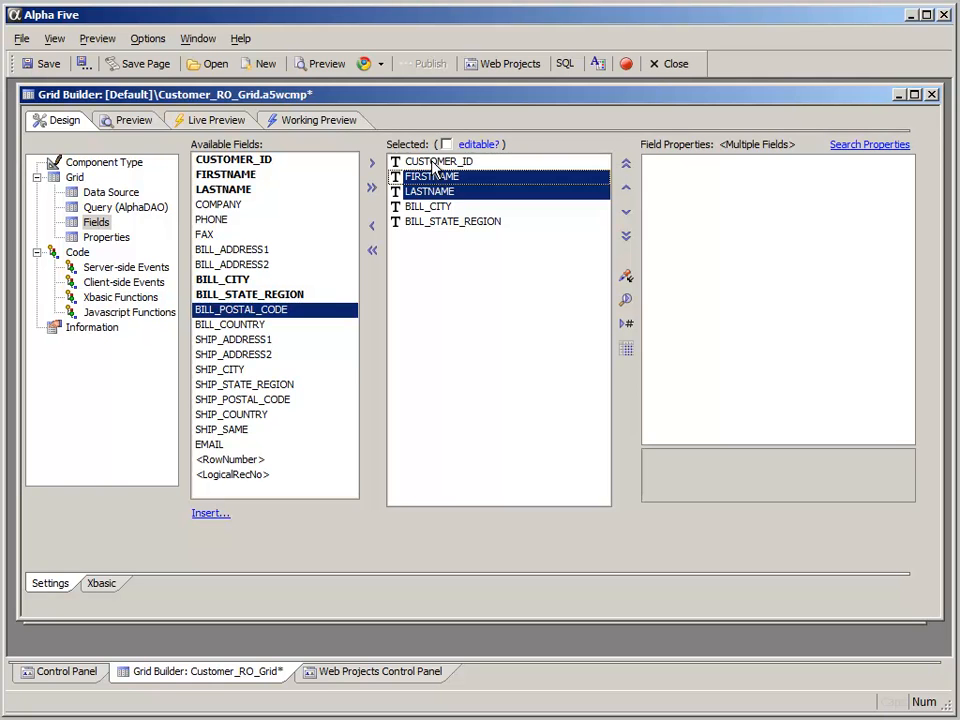
{"action": "left_click", "coordinate": [434, 161]}
{"action": "left_click", "coordinate": [436, 176]}
{"action": "left_click", "coordinate": [440, 192]}
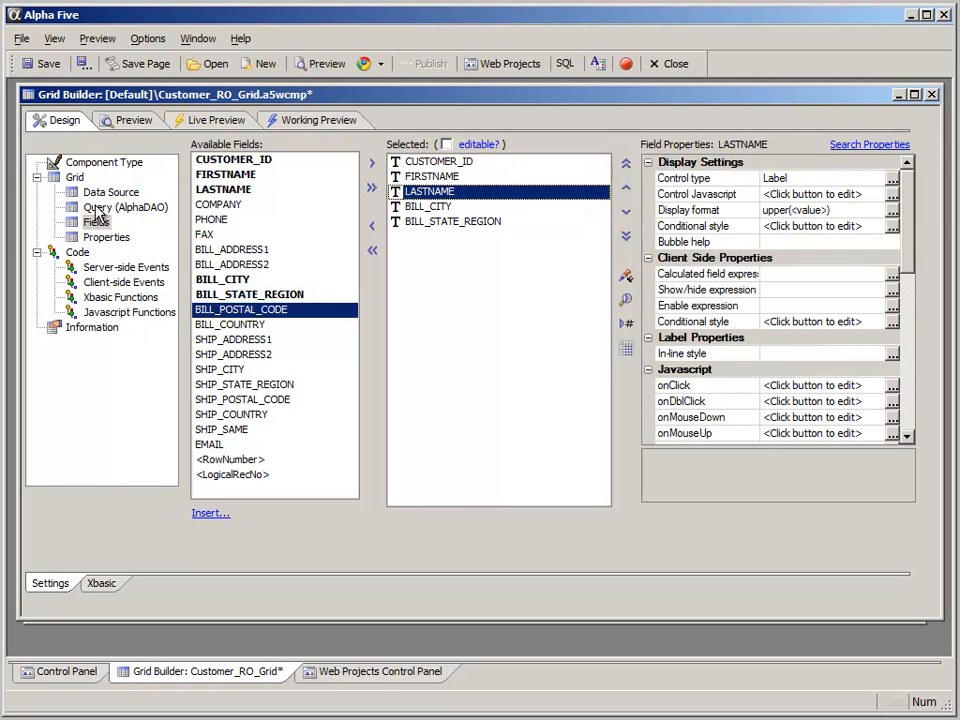
Set the grid's style to the system style GrBlue and run a working preview
{"action": "left_click", "coordinate": [106, 239]}
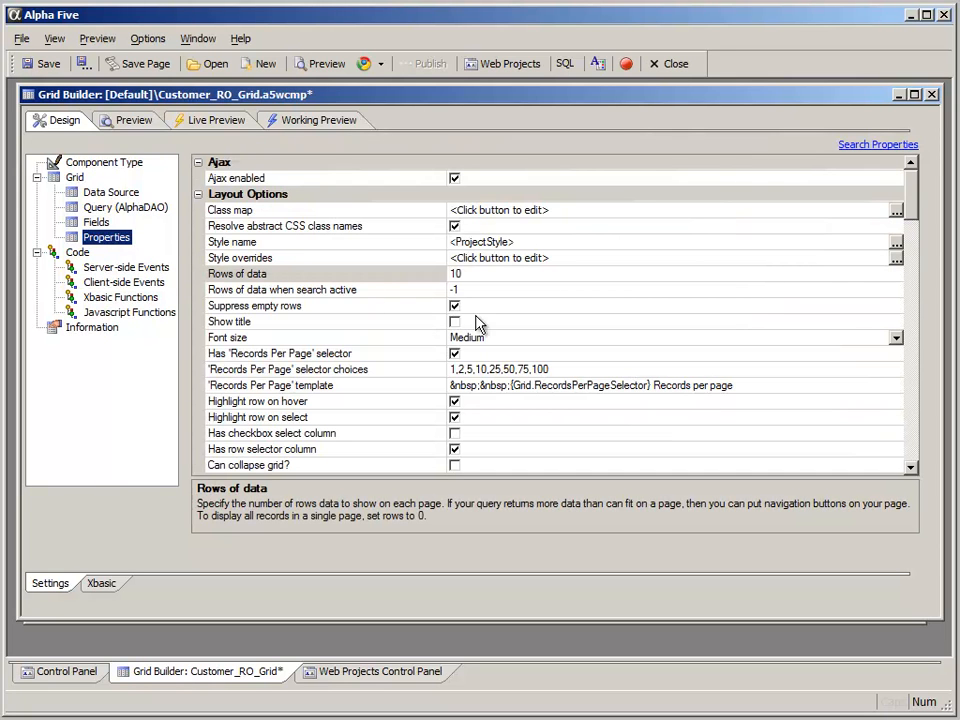
{"action": "left_click", "coordinate": [550, 242]}
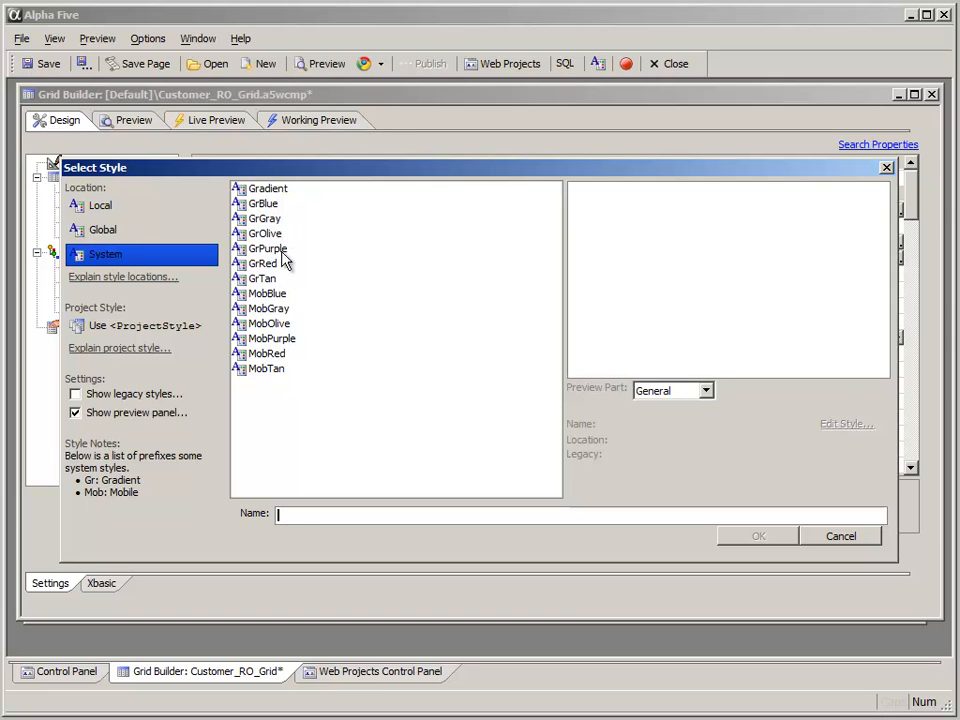
{"action": "left_click", "coordinate": [269, 206]}
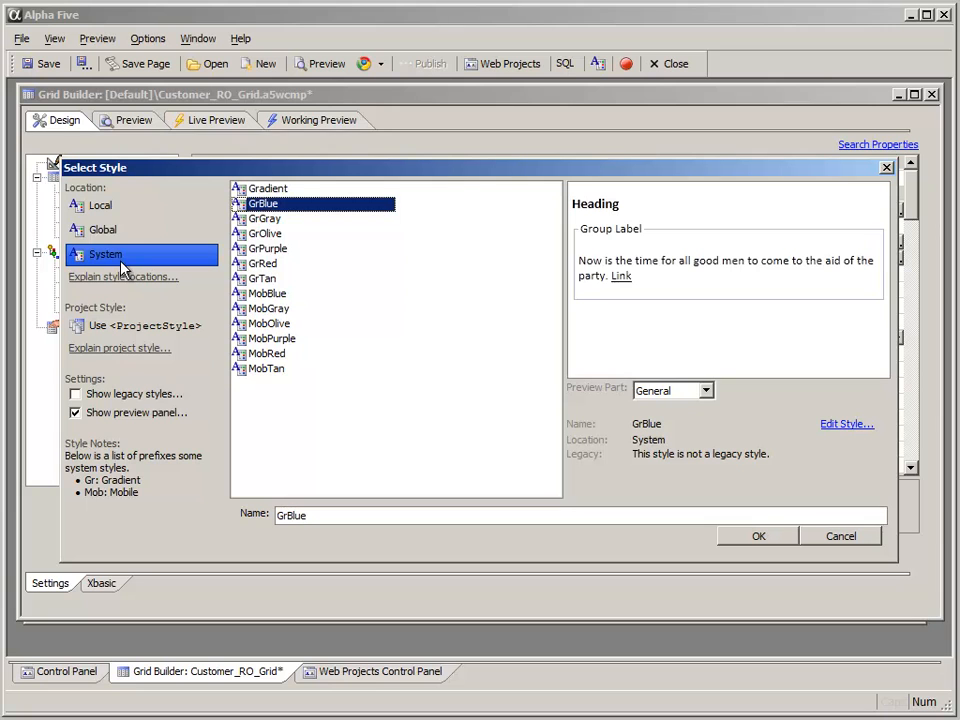
{"action": "left_click", "coordinate": [100, 232], "text": "ctrl"}
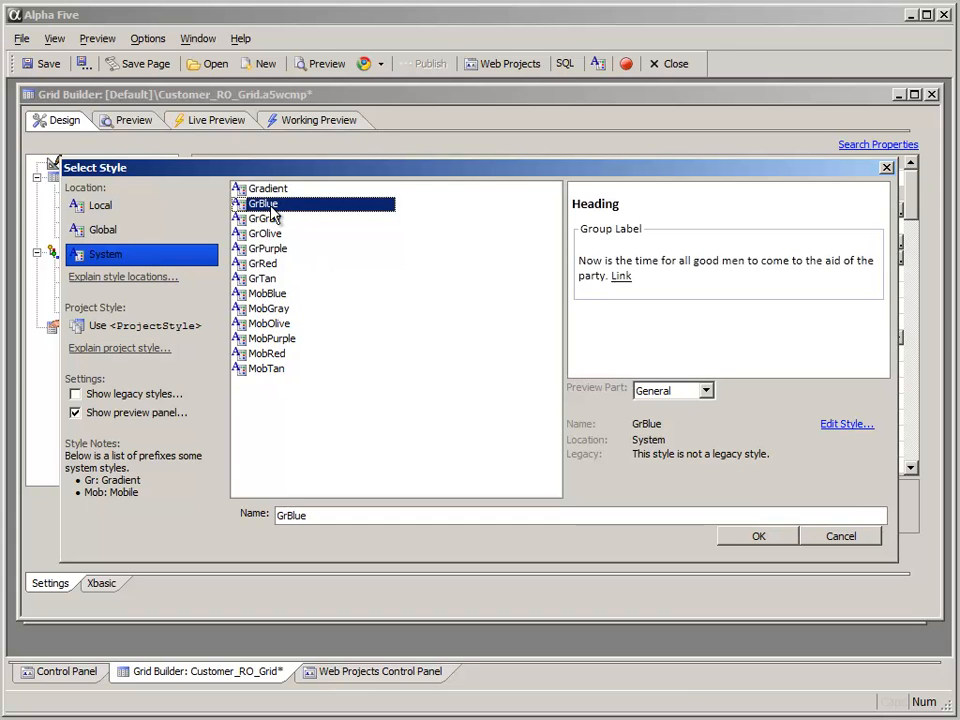
{"action": "left_click", "coordinate": [753, 538]}
{"action": "left_click", "coordinate": [317, 119]}
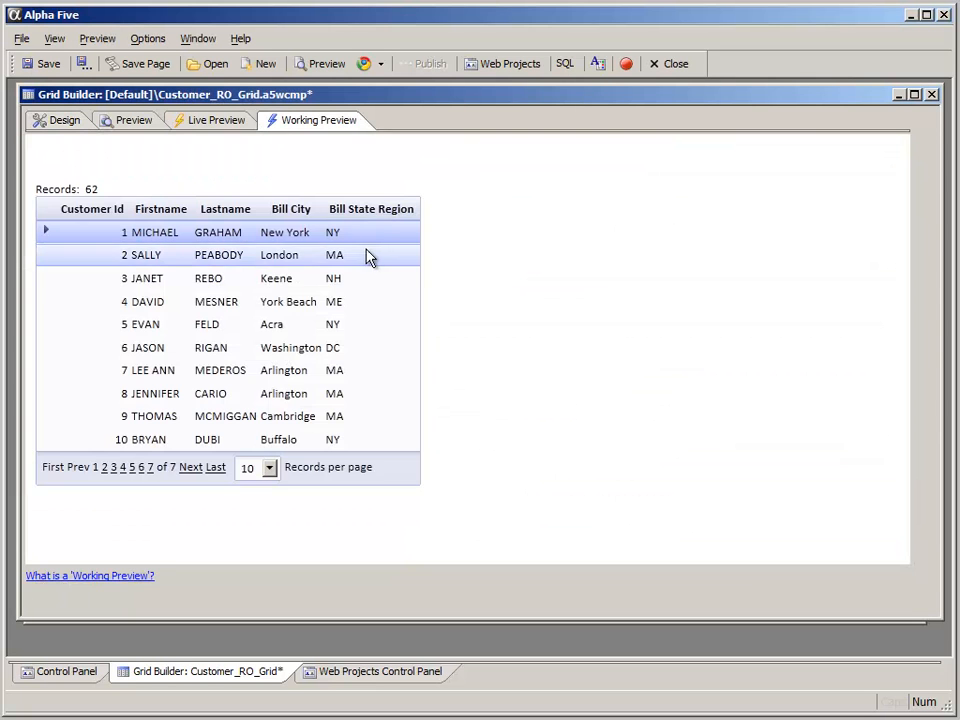
Set the grid's style to the system style GrTan and run a working preview
{"action": "left_click", "coordinate": [67, 121]}
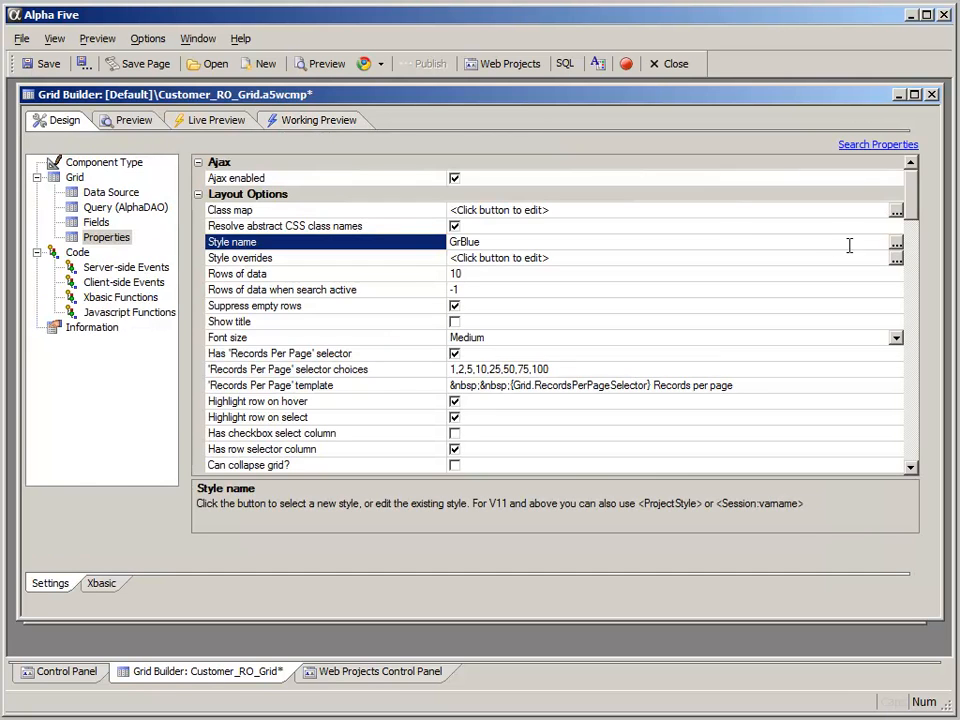
{"action": "left_click", "coordinate": [896, 244]}
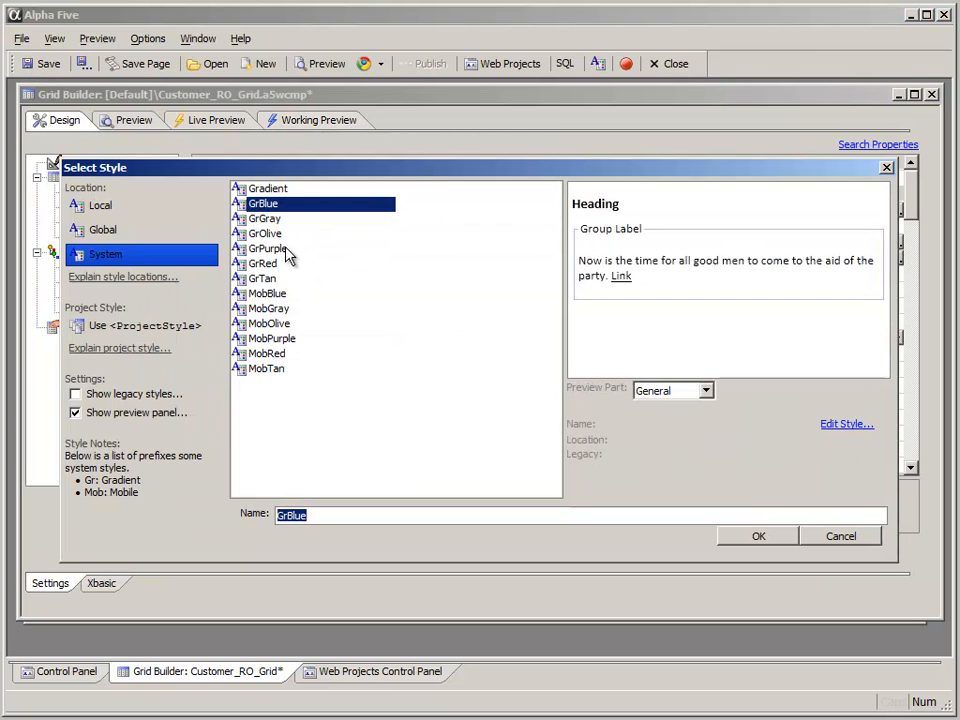
{"action": "left_click", "coordinate": [278, 279]}
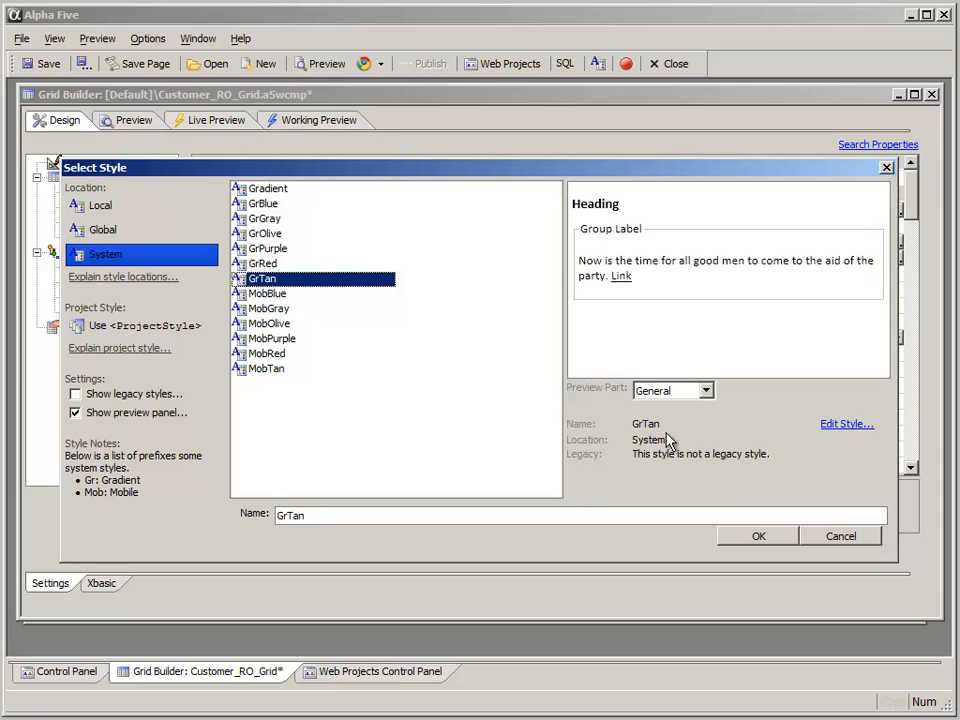
{"action": "left_click", "coordinate": [760, 537]}
{"action": "left_click", "coordinate": [340, 122]}
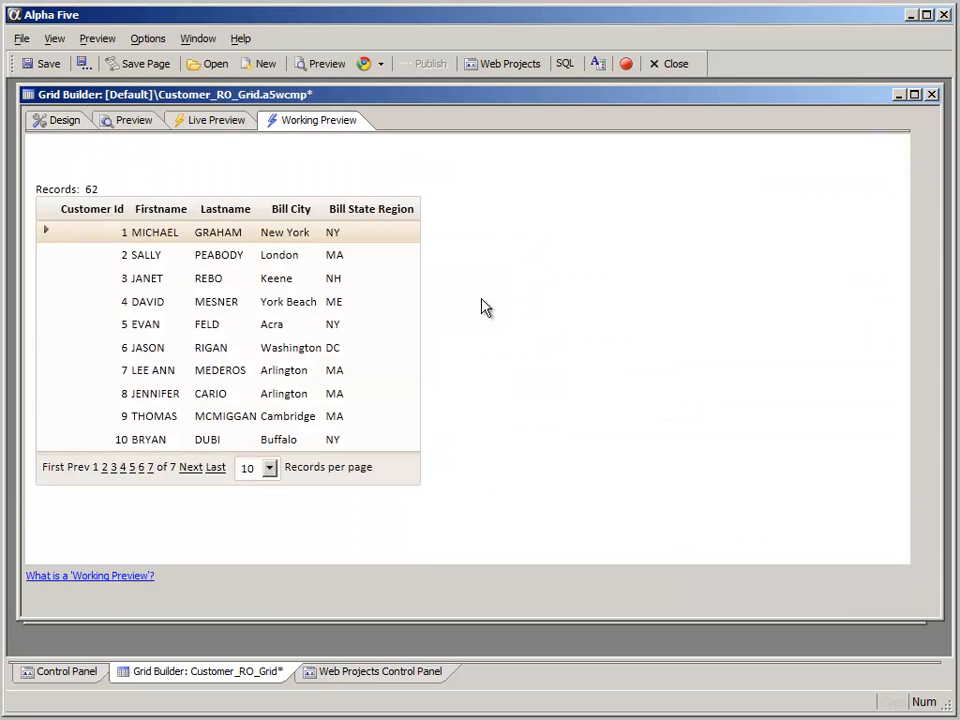
Set the grid's number of data rows per page to 15
{"action": "left_click", "coordinate": [64, 122]}
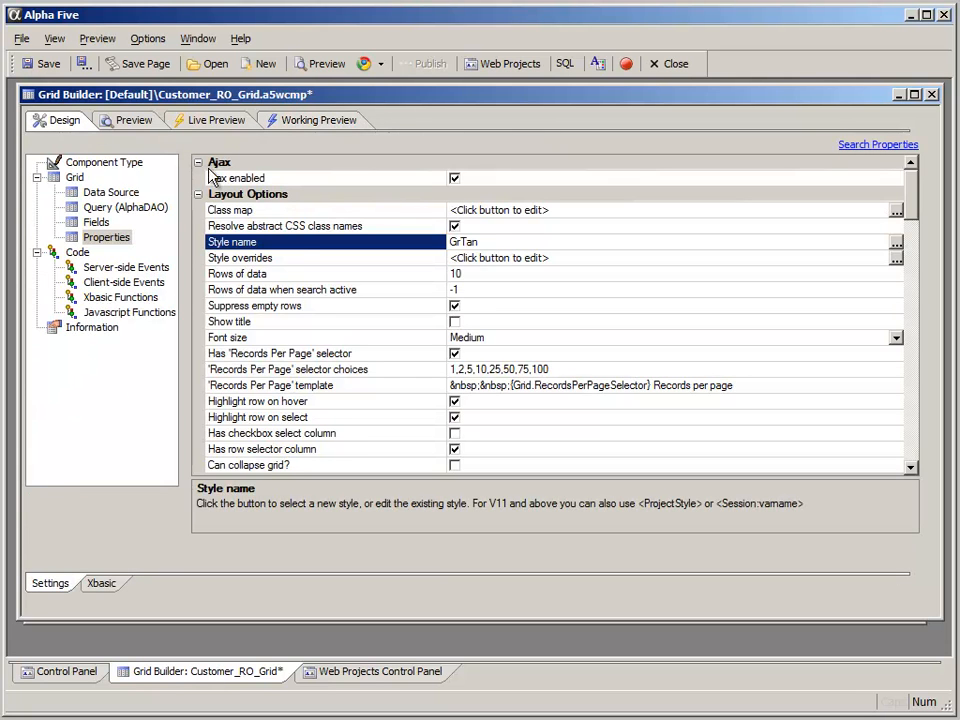
{"action": "left_click", "coordinate": [470, 274]}
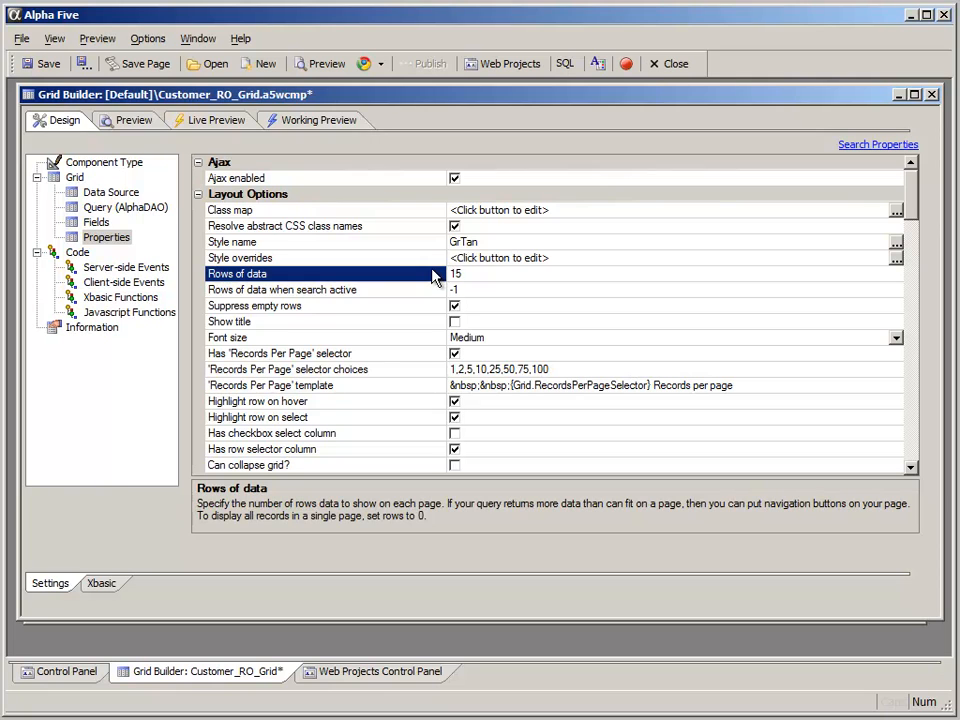
{"action": "left_click", "coordinate": [541, 289]}
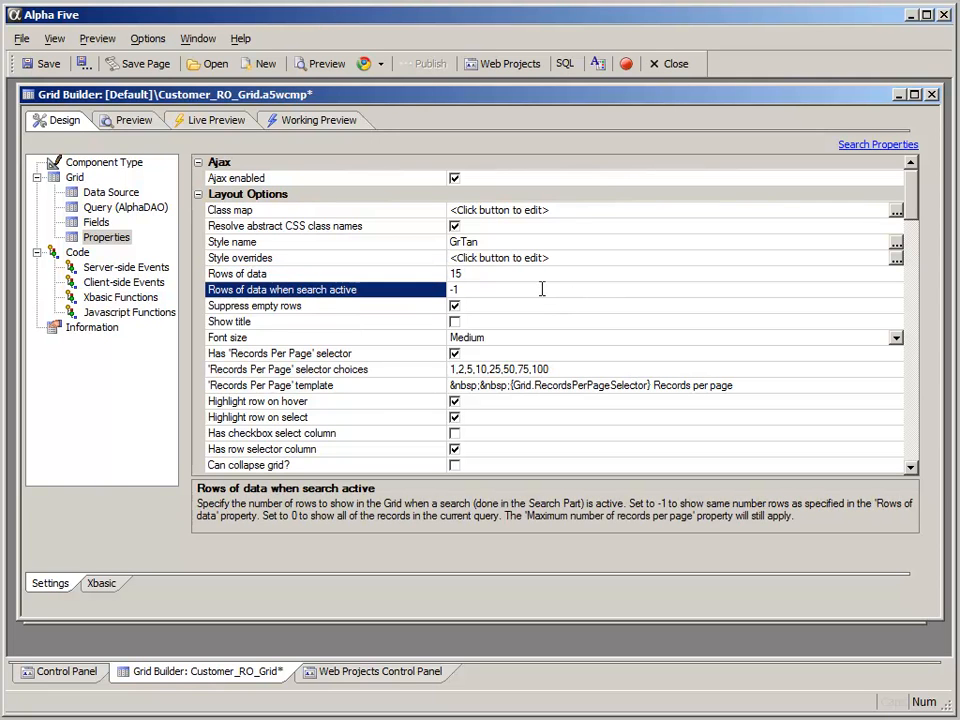
Enable the grid title with the text "Customer List" and run a working preview to check its placement
{"action": "left_click", "coordinate": [455, 322]}
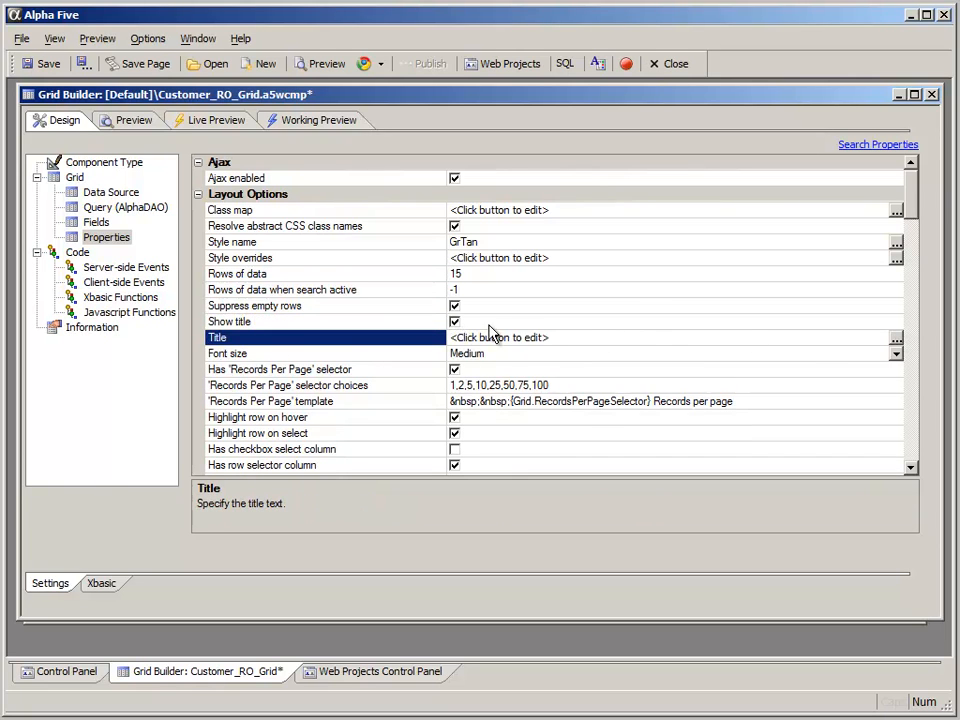
{"action": "left_click", "coordinate": [896, 340]}
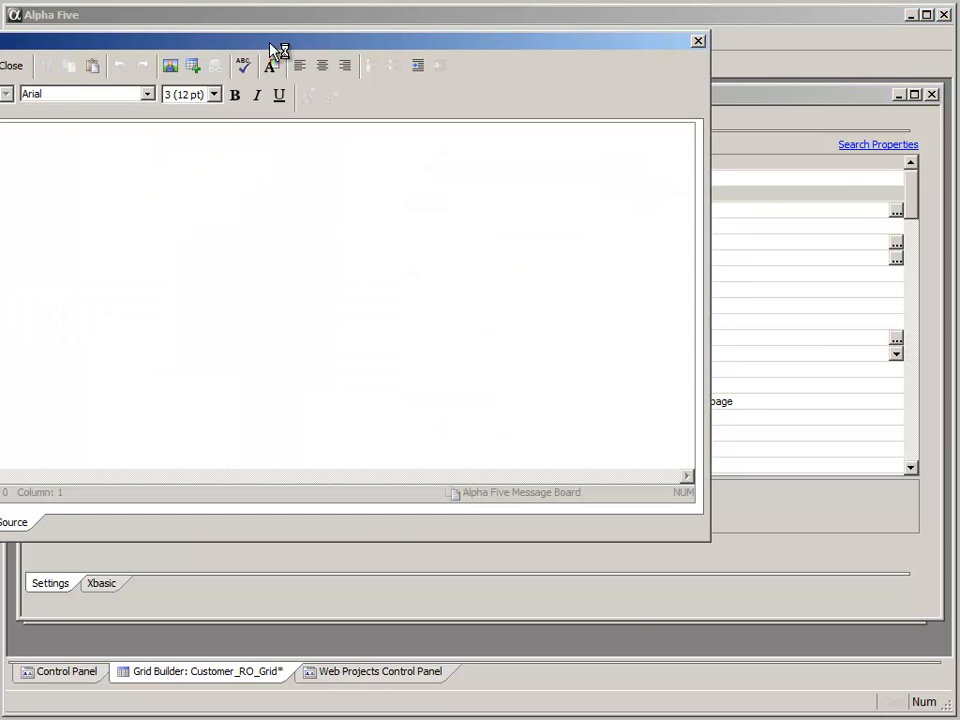
{"action": "left_click_drag", "start_coordinate": [279, 46], "coordinate": [506, 61]}
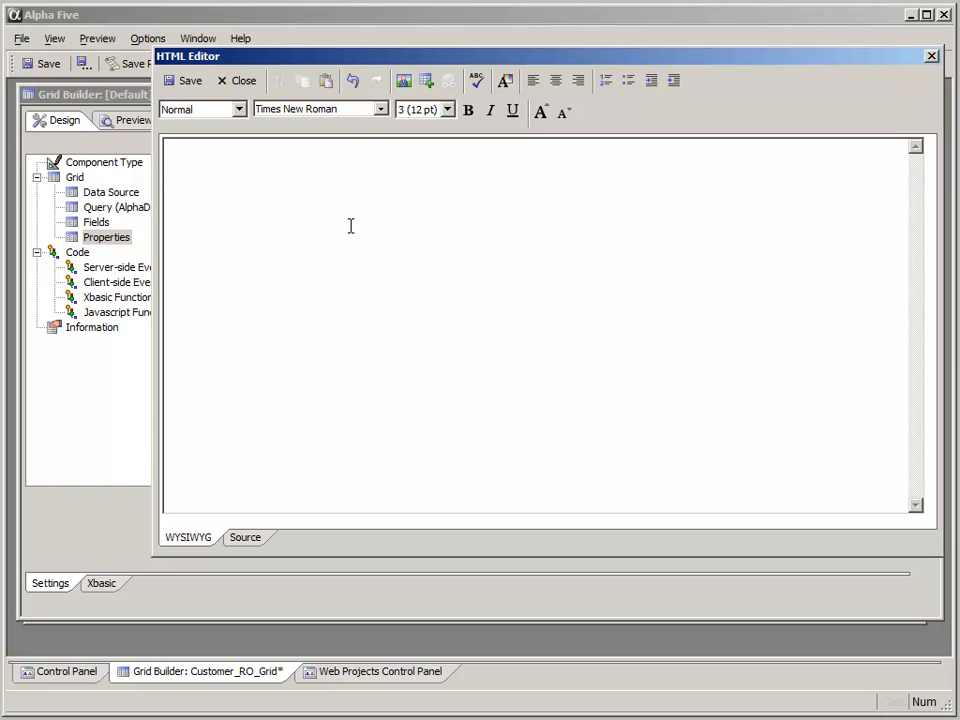
{"action": "type", "text": "Customer List"}
{"action": "left_click", "coordinate": [190, 82]}
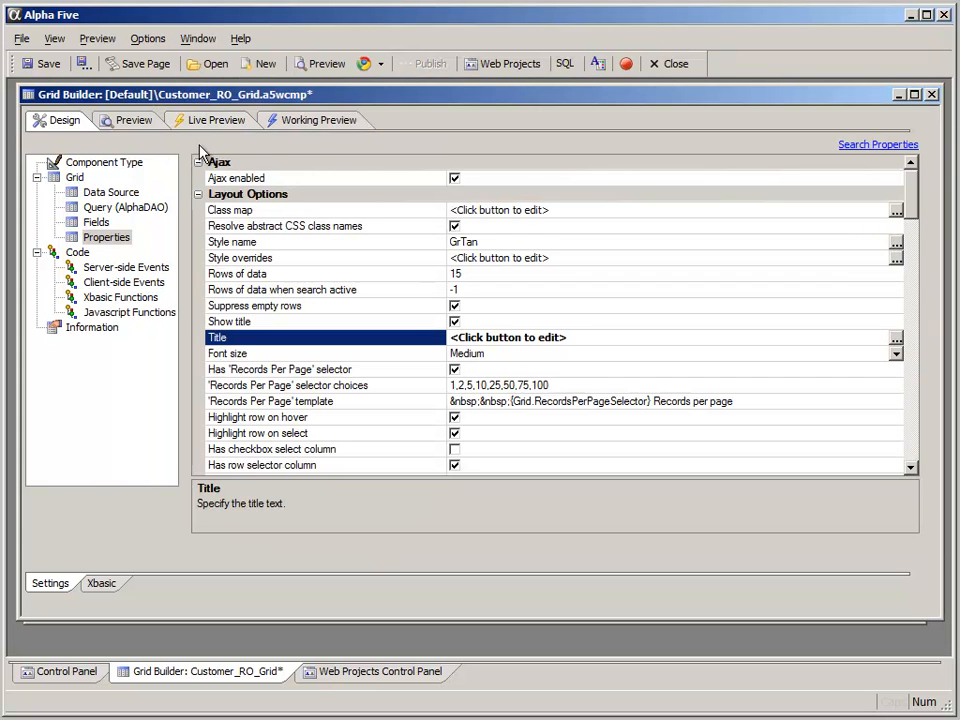
{"action": "left_click", "coordinate": [314, 130]}
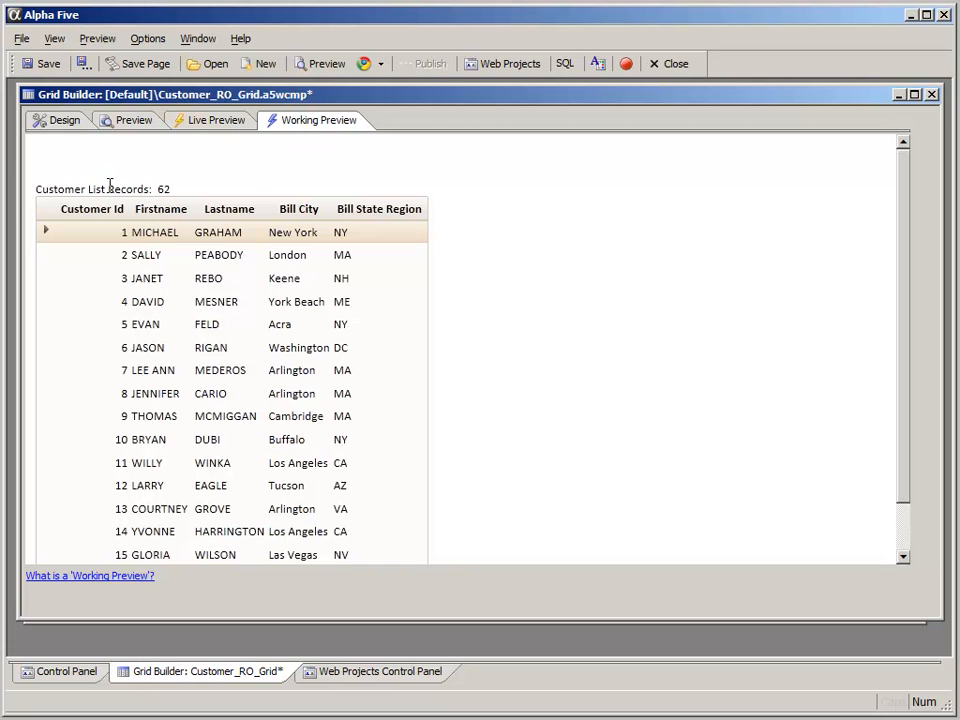
{"action": "left_click_drag", "start_coordinate": [109, 187], "coordinate": [72, 182]}
Append a <br> line break to the title's HTML source after "Customer List" and run a working preview
{"action": "left_click", "coordinate": [62, 121]}
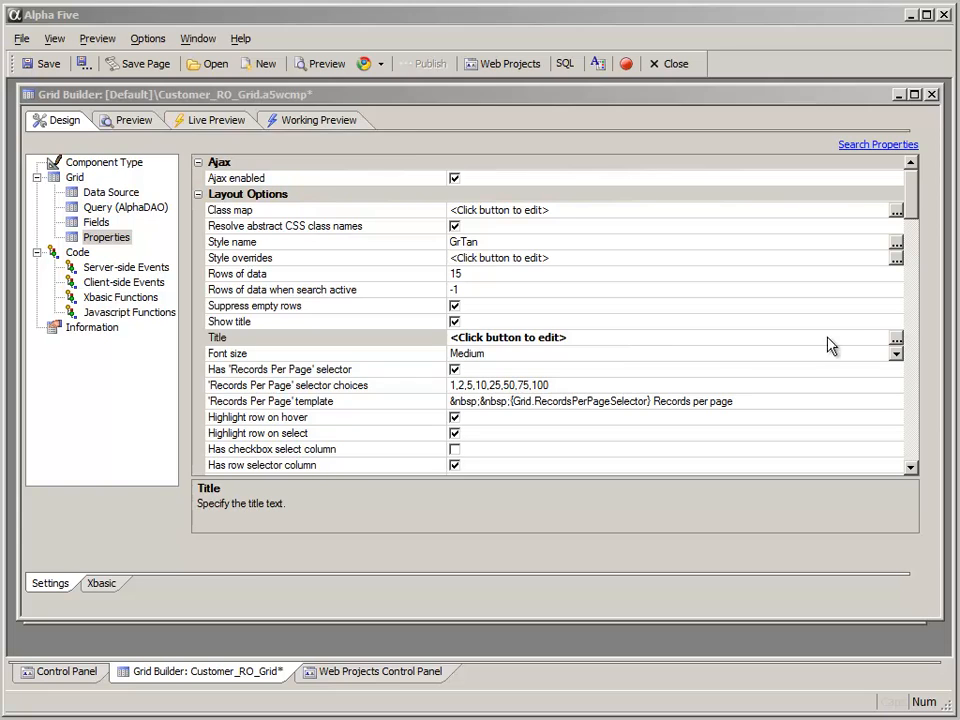
{"action": "left_click", "coordinate": [896, 339]}
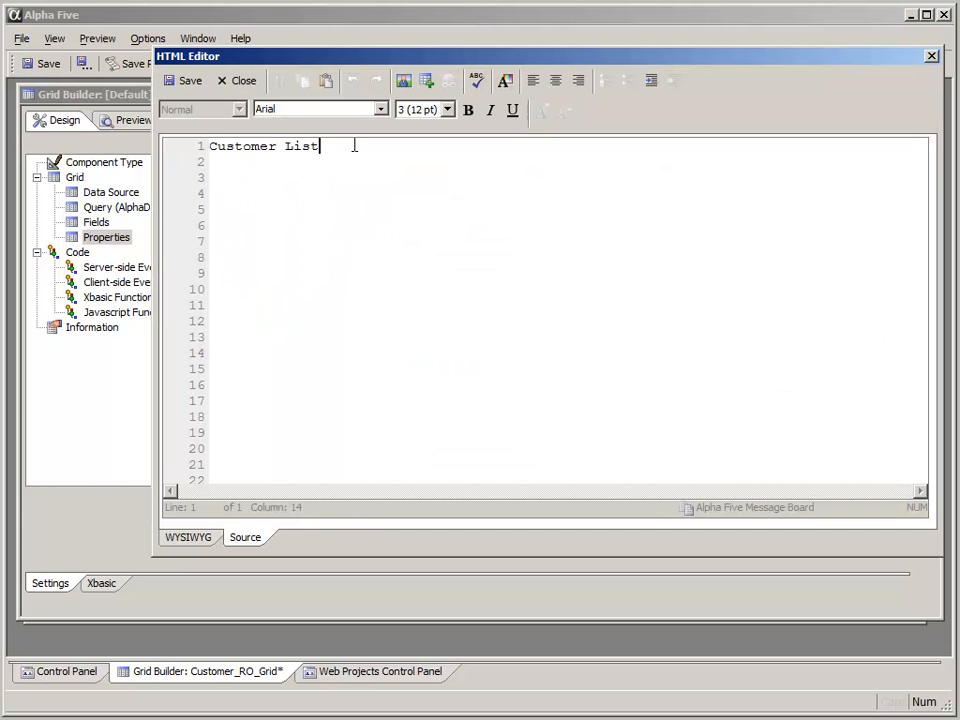
{"action": "type", "text": "<br>"}
{"action": "left_click", "coordinate": [185, 82]}
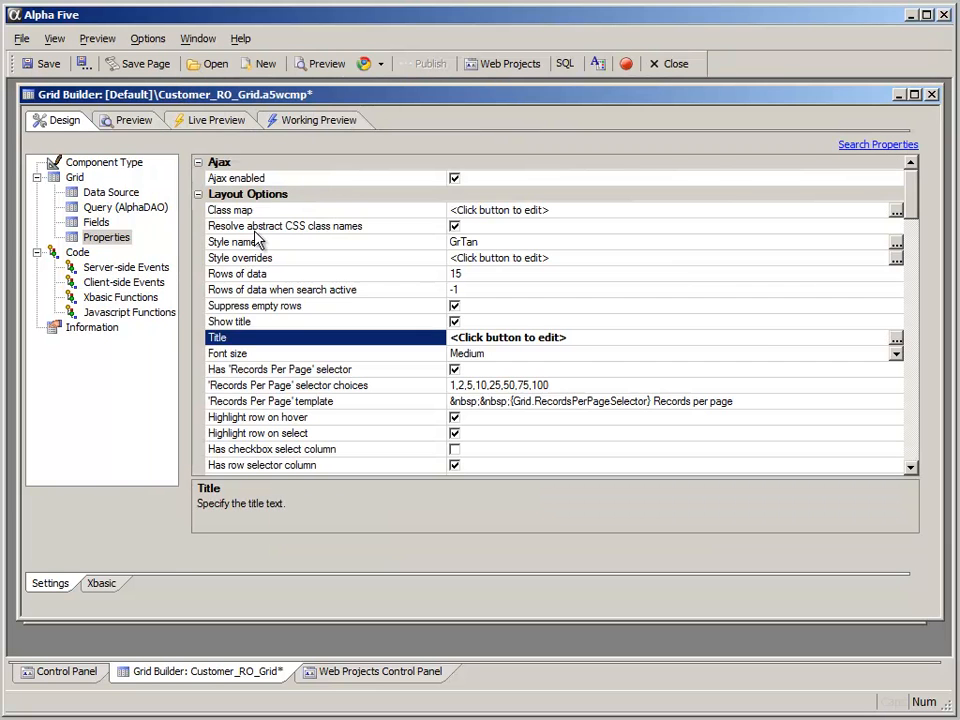
{"action": "left_click", "coordinate": [298, 125]}
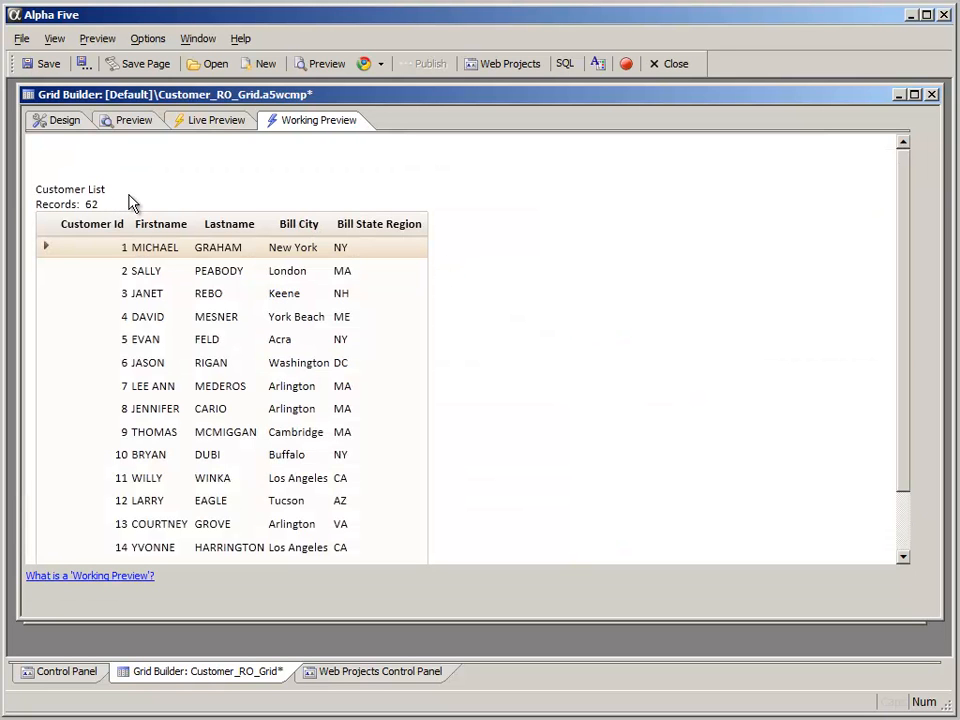
Rerun the working preview, look through the grid's title and data rows, and return to the grid's design properties
{"action": "left_click", "coordinate": [58, 122]}
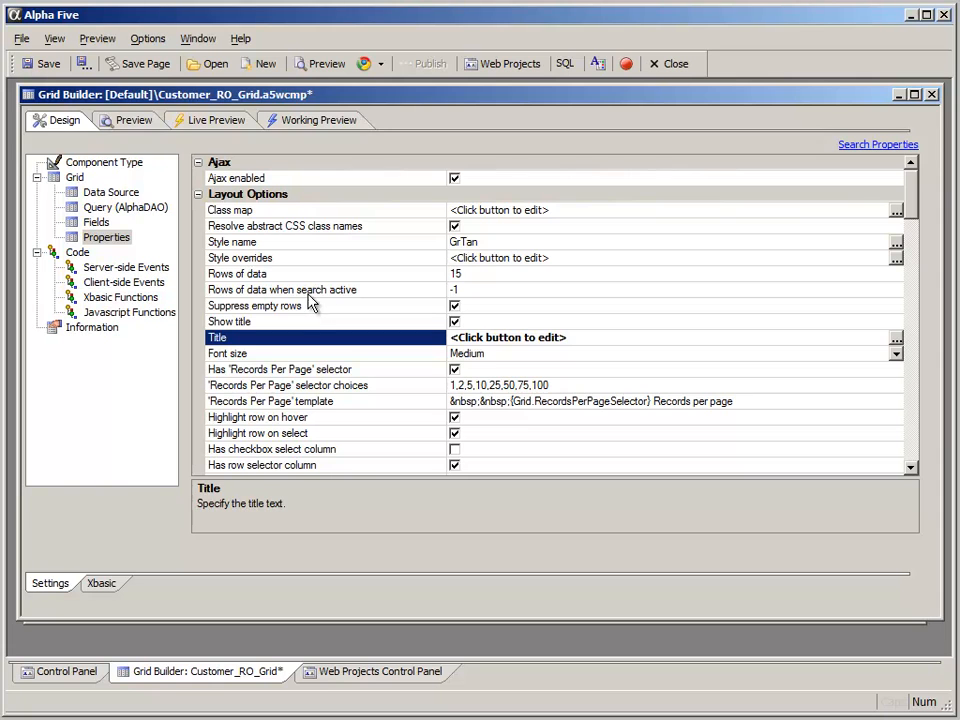
{"action": "left_click", "coordinate": [310, 127]}
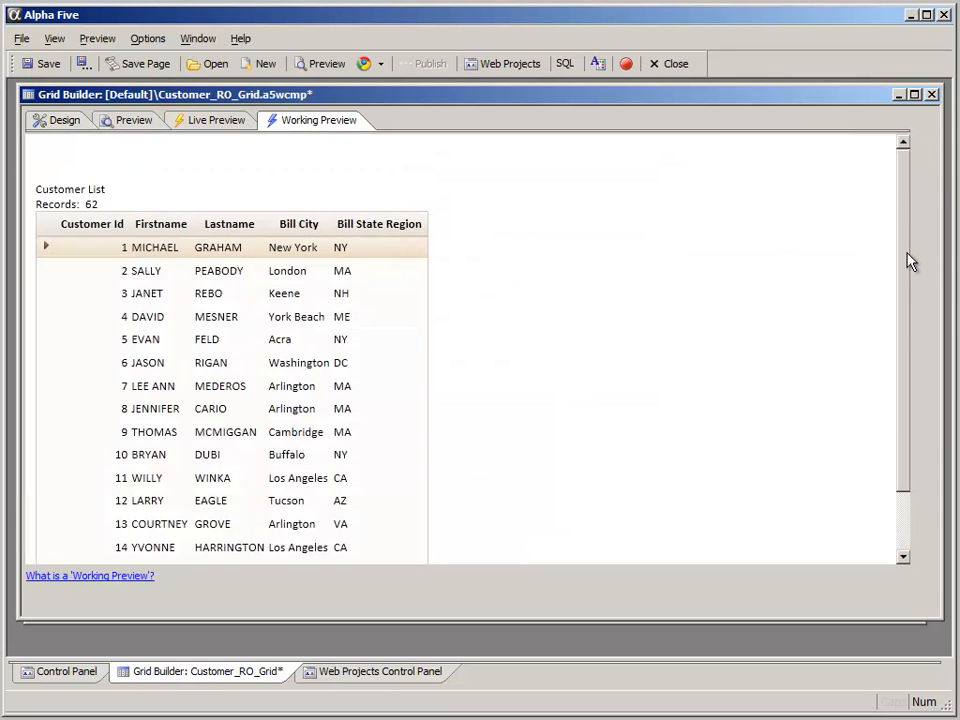
{"action": "mouse_move", "coordinate": [908, 260]}
{"action": "left_mouse_down"}
{"action": "mouse_move", "coordinate": [904, 326]}
{"action": "mouse_move", "coordinate": [908, 278]}
{"action": "mouse_move", "coordinate": [898, 253]}
{"action": "left_mouse_up"}
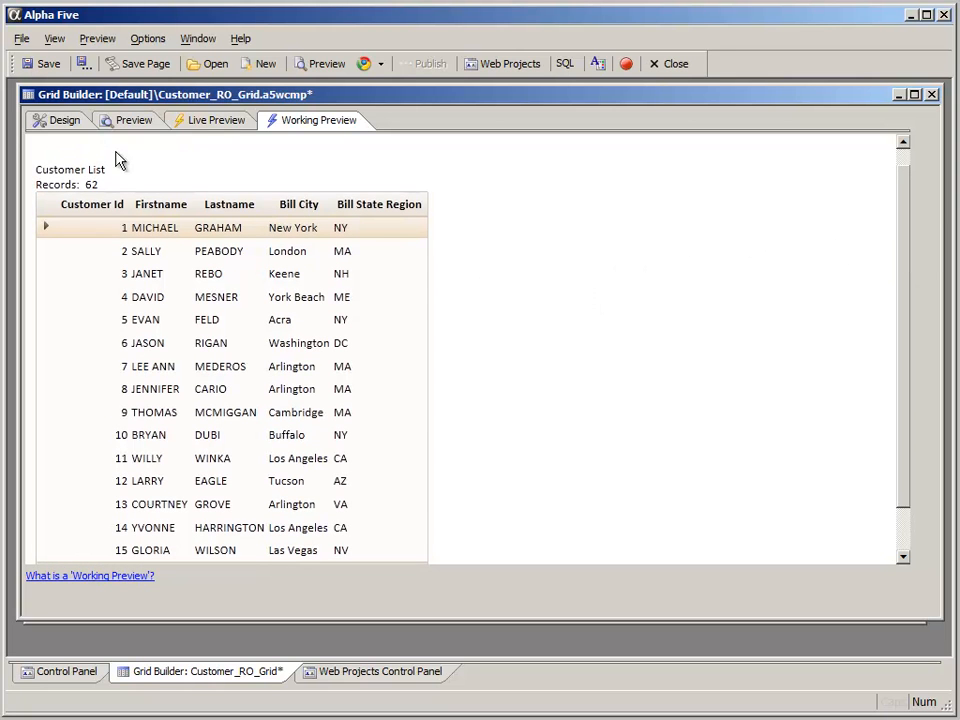
{"action": "left_click", "coordinate": [60, 125]}
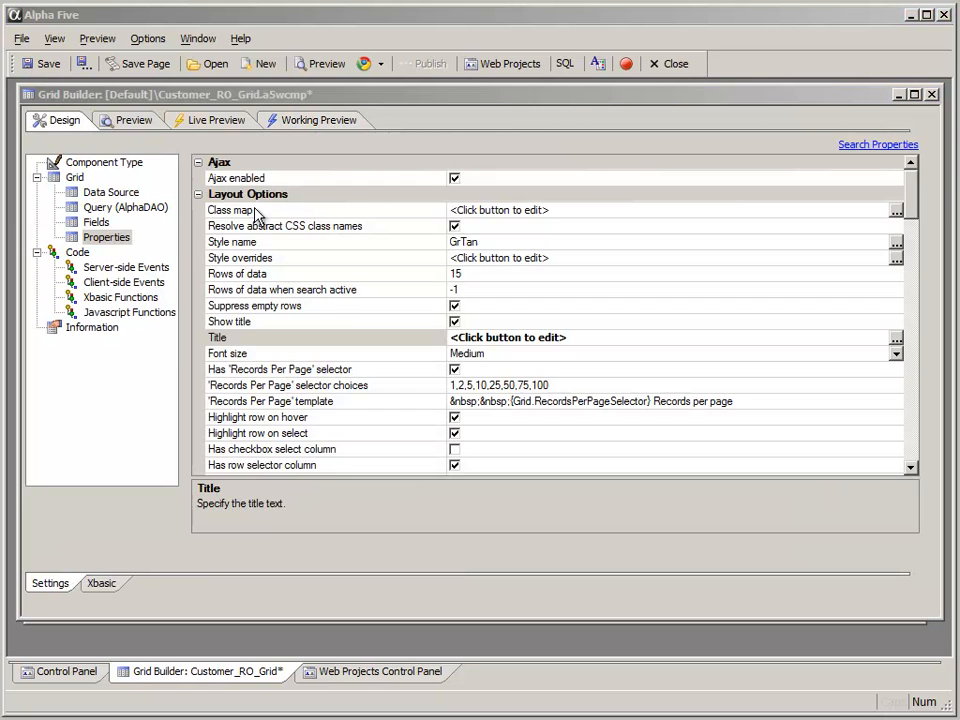